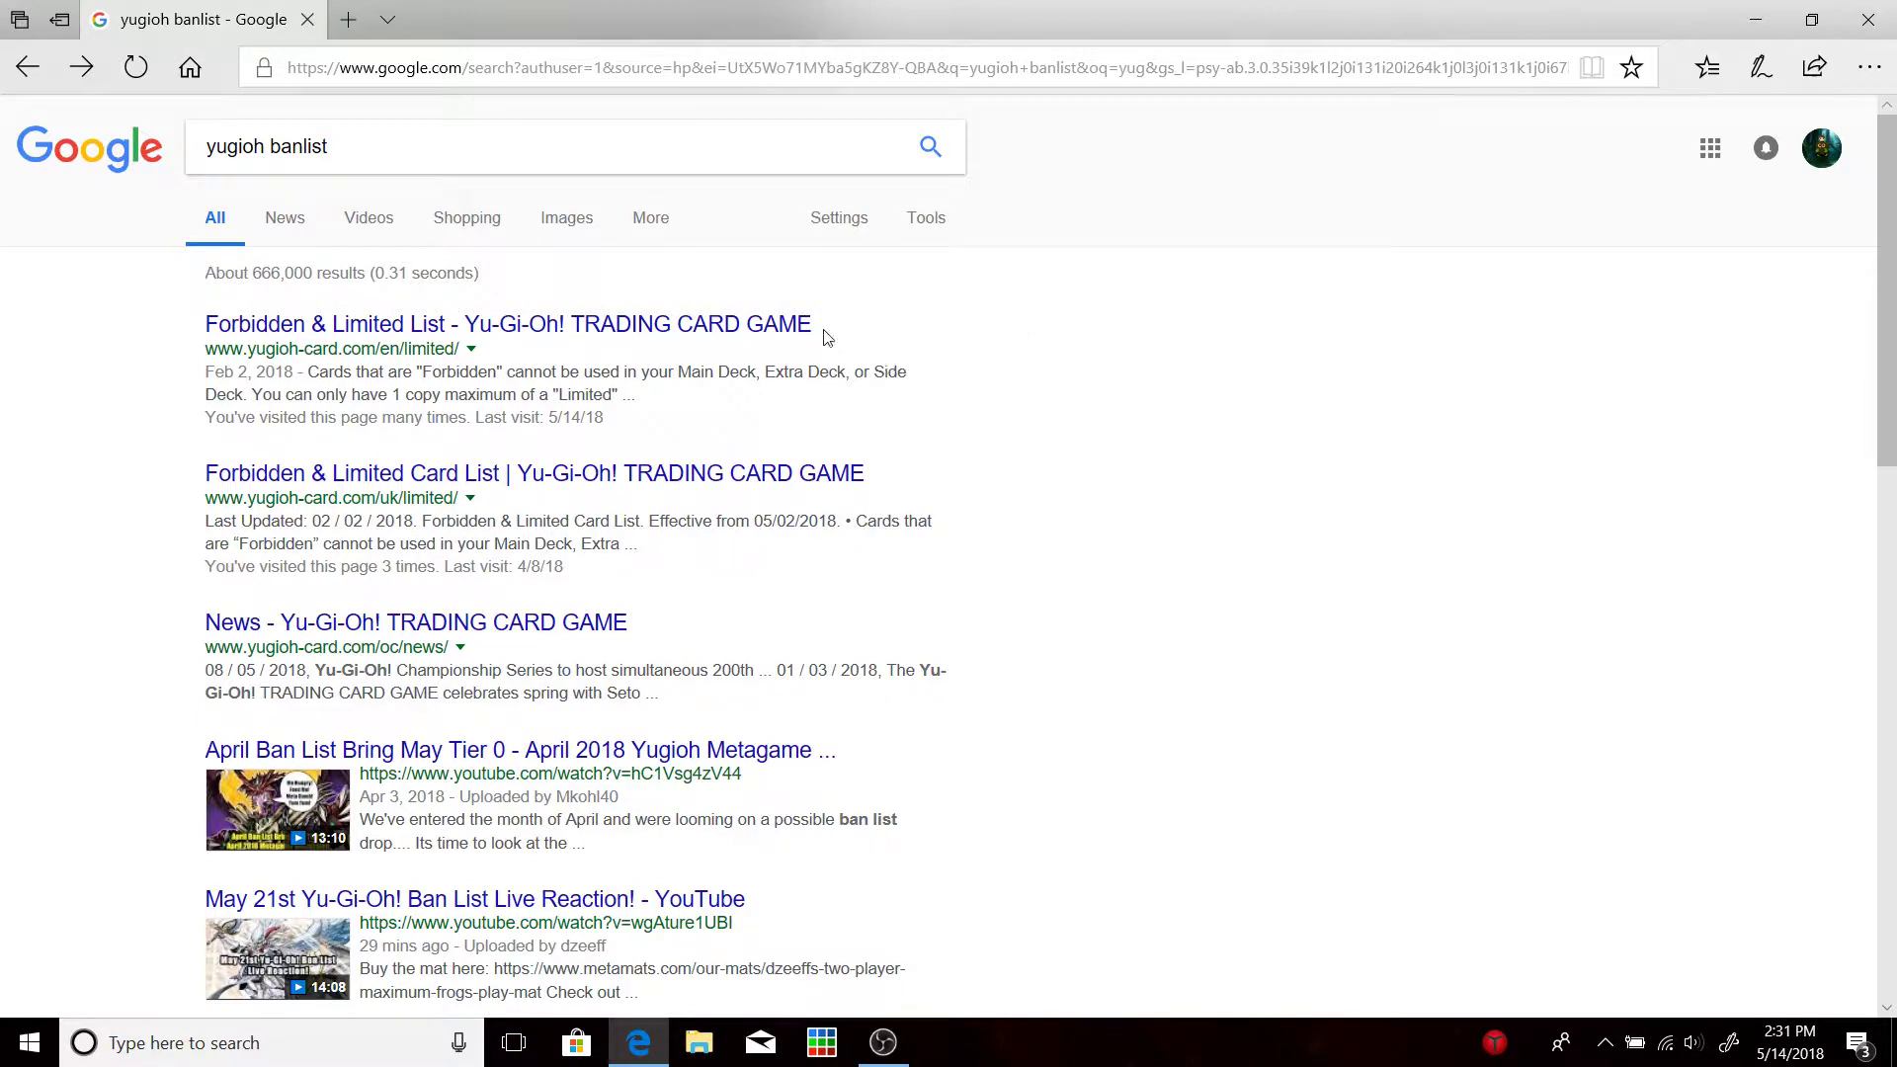
Open the first Google result, 'Forbidden & Limited List - Yu-Gi-Oh! TRADING CARD GAME'.
{"action": "left_click", "coordinate": [785, 342]}
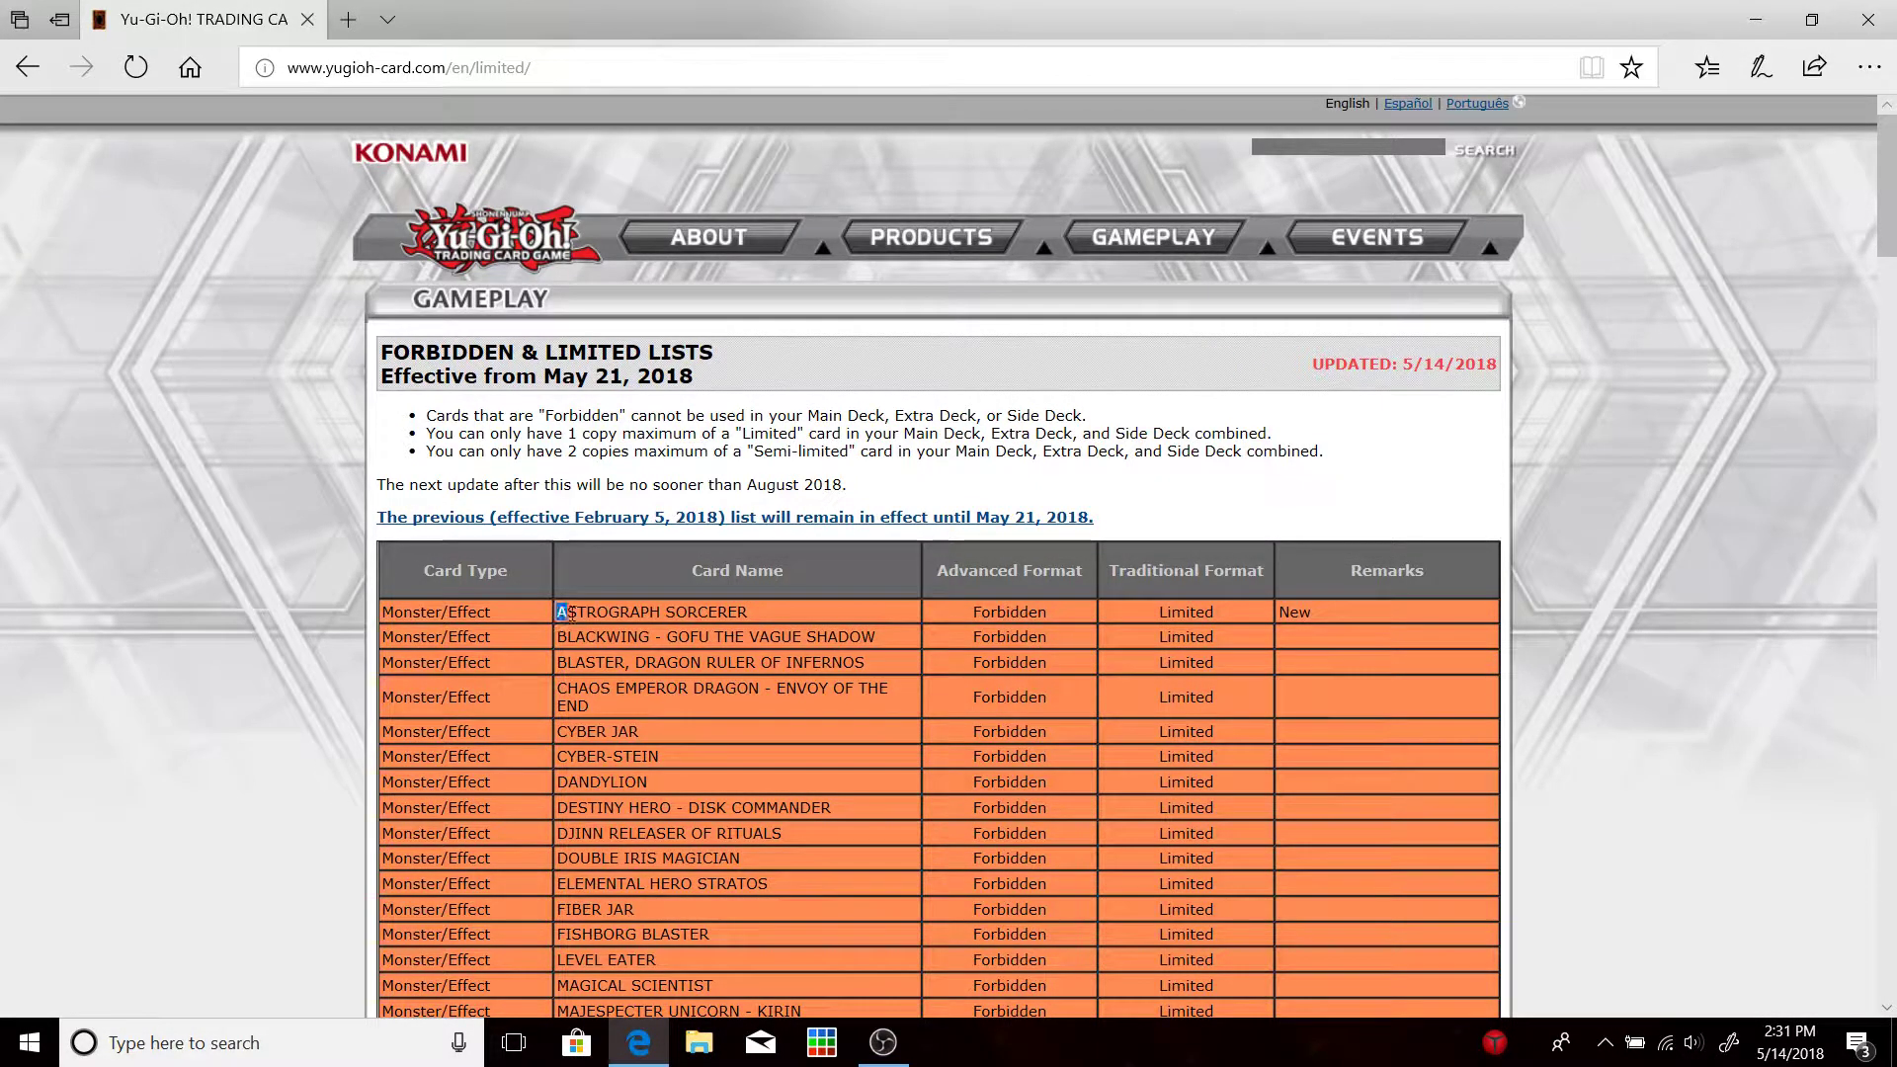
{"action": "mouse_move", "coordinate": [557, 612]}
{"action": "left_mouse_down"}
{"action": "mouse_move", "coordinate": [782, 635]}
{"action": "mouse_move", "coordinate": [772, 612]}
{"action": "left_mouse_up"}
{"action": "left_click", "coordinate": [799, 575]}
{"action": "right_click", "coordinate": [899, 622]}
{"action": "left_click", "coordinate": [891, 702]}
{"action": "scroll", "coordinate": [894, 600], "scroll_direction": "down", "scroll_amount": 1}
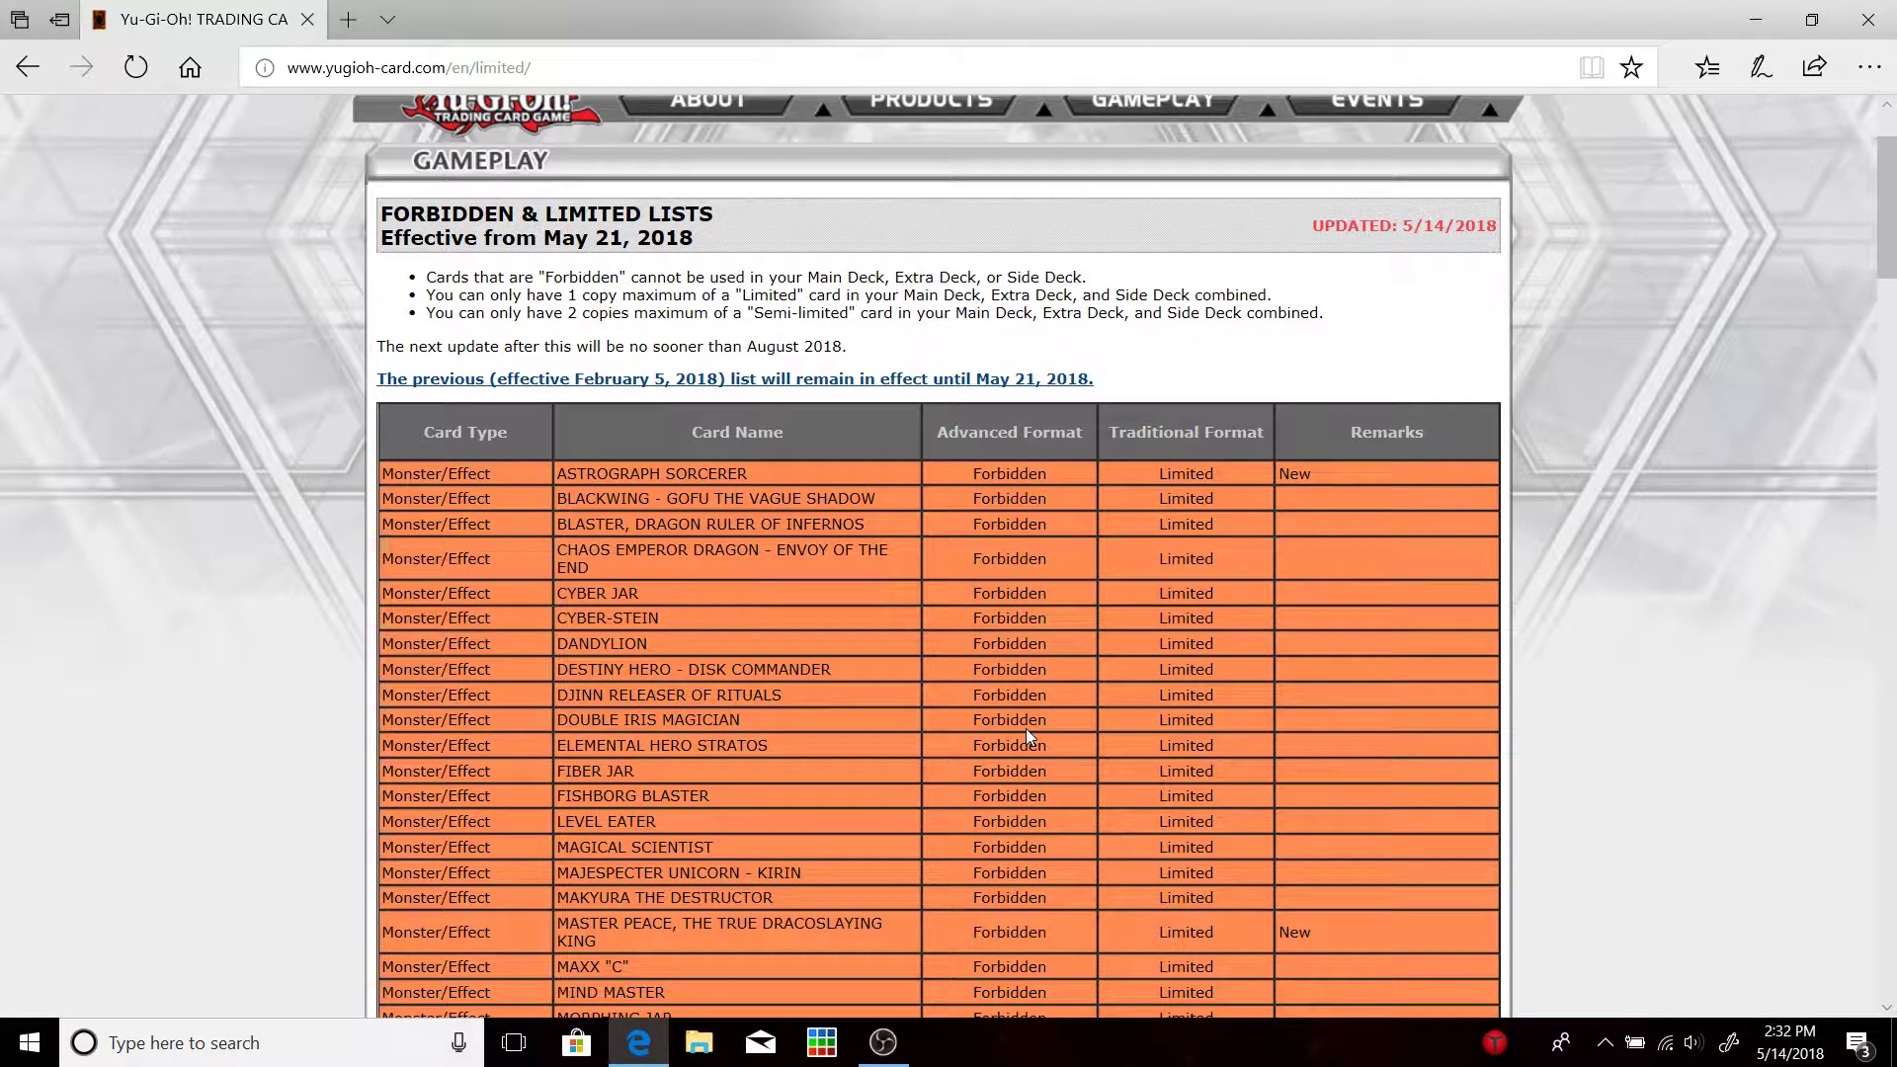
{"action": "scroll", "coordinate": [1025, 727], "scroll_direction": "down", "scroll_amount": 2}
{"action": "scroll", "coordinate": [1026, 729], "scroll_direction": "down", "scroll_amount": 1}
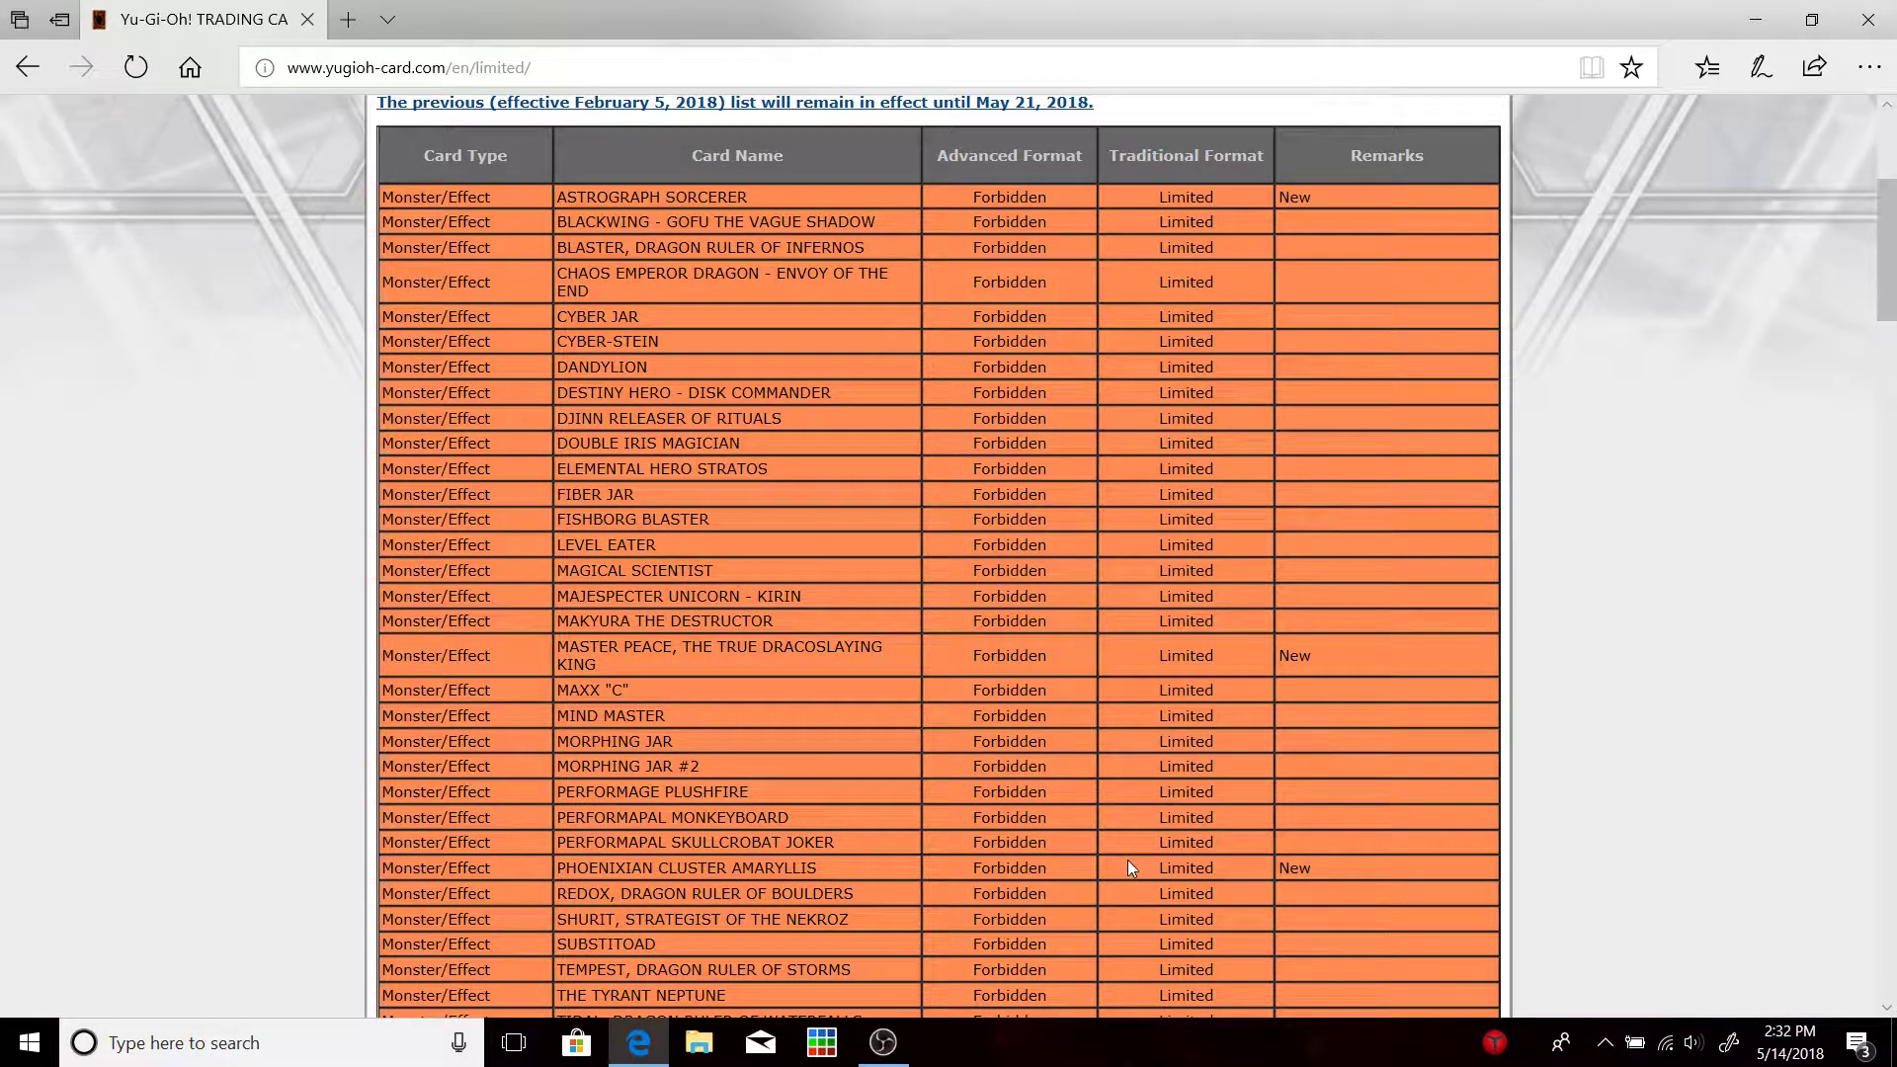
{"action": "scroll", "coordinate": [1128, 859], "scroll_direction": "down", "scroll_amount": 2}
{"action": "scroll", "coordinate": [1128, 860], "scroll_direction": "down", "scroll_amount": 2}
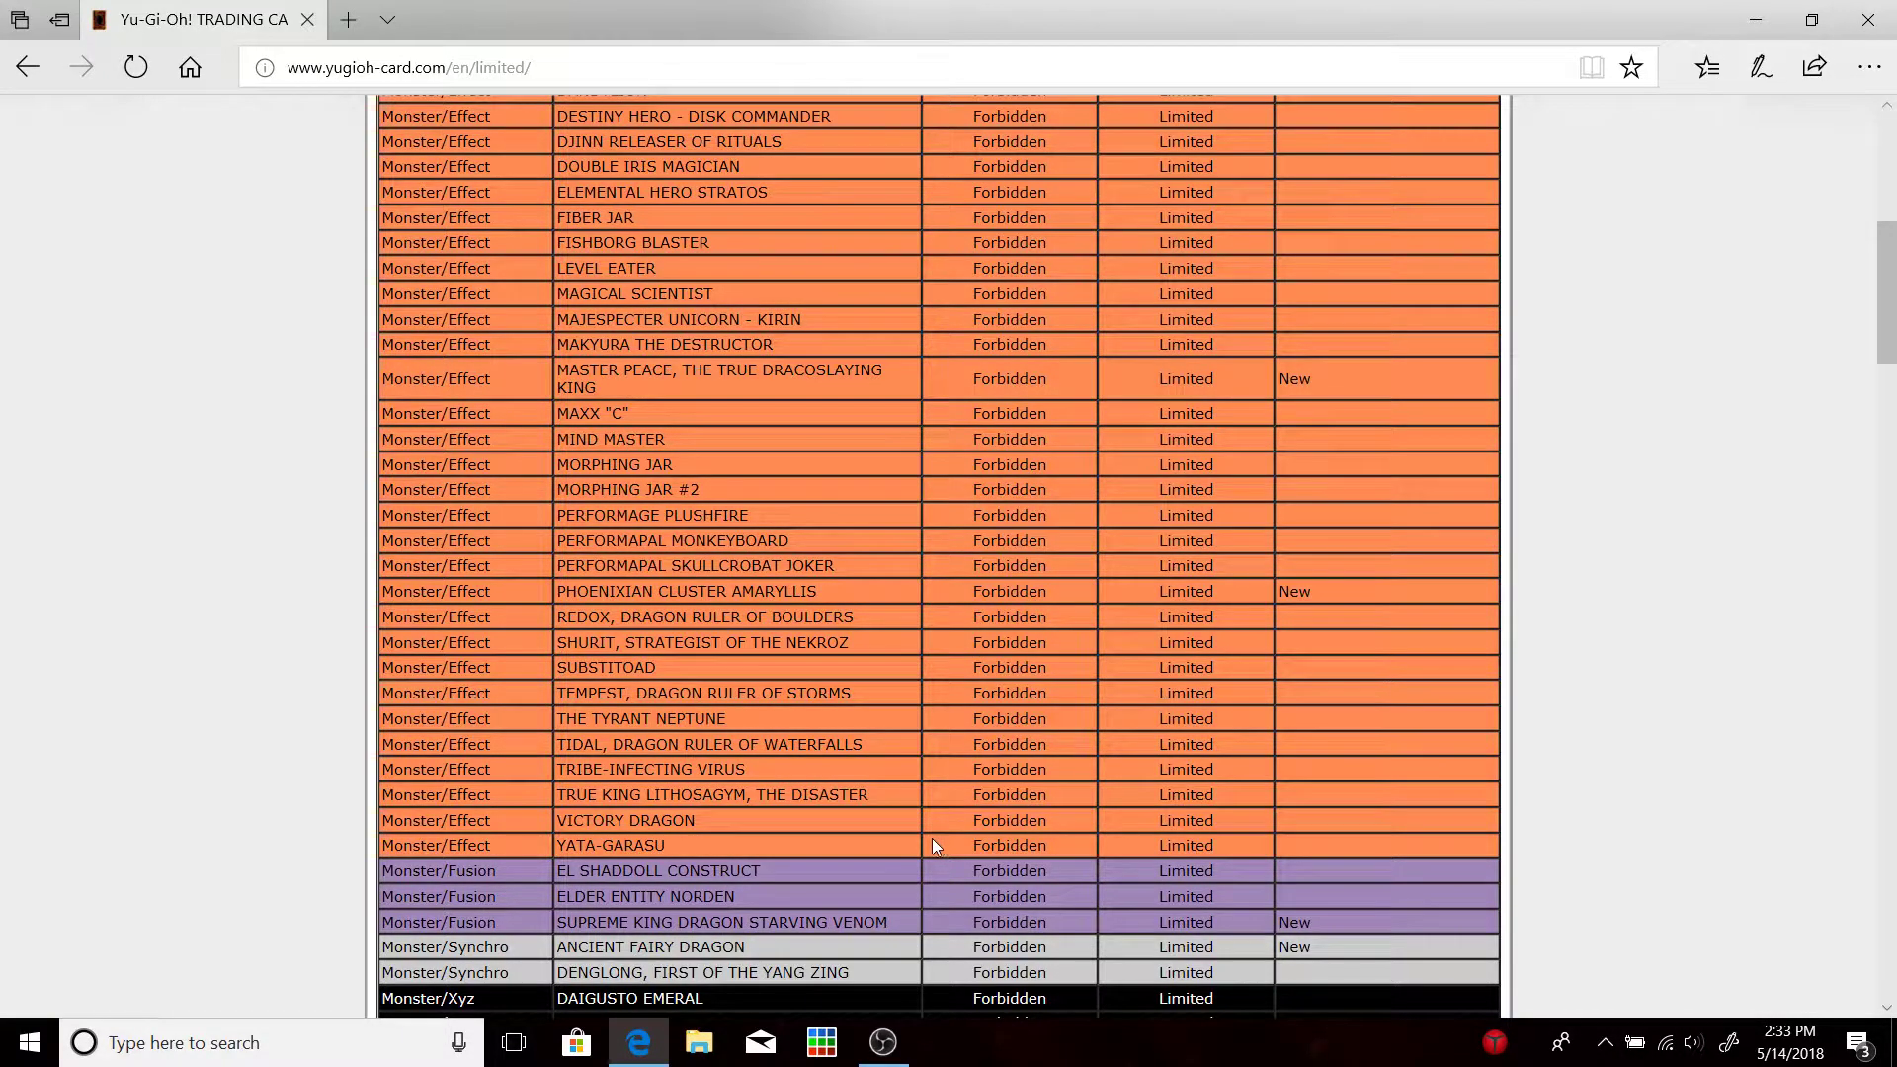
{"action": "scroll", "coordinate": [900, 879], "scroll_direction": "down", "scroll_amount": 1}
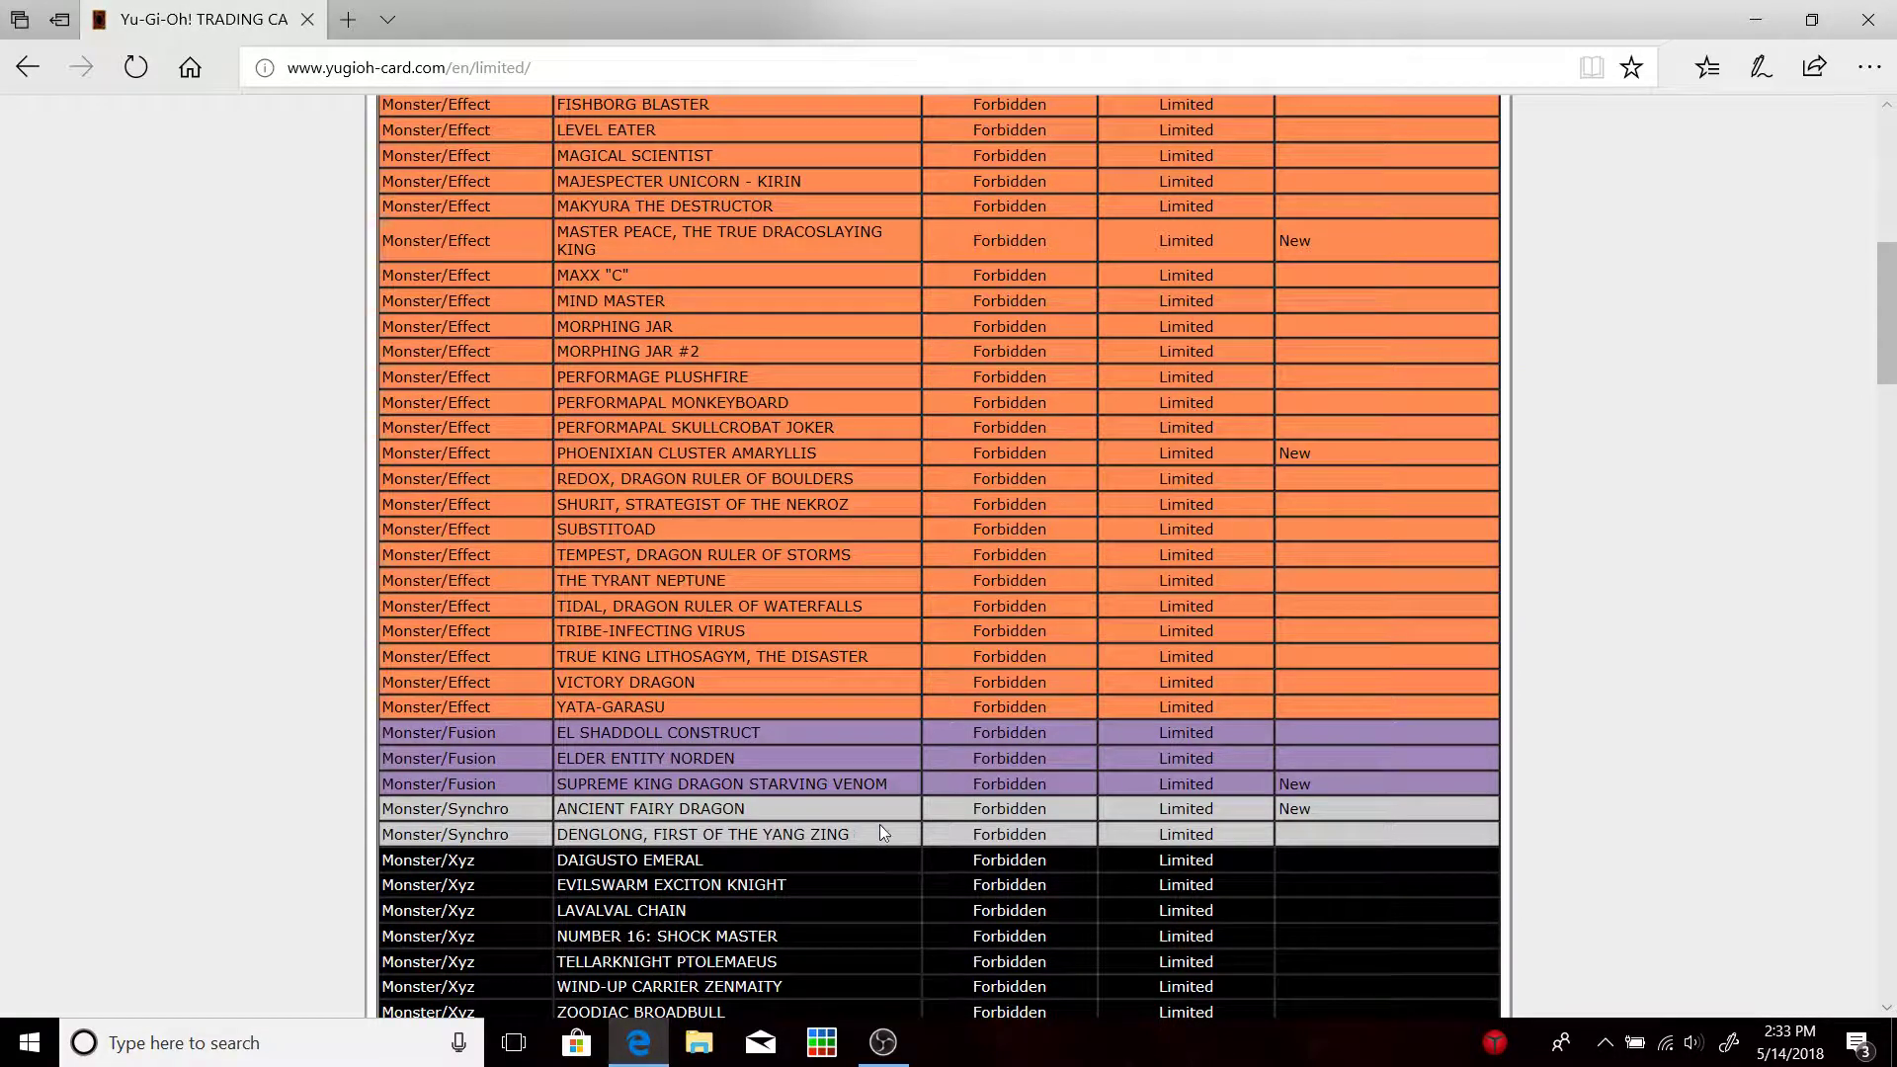
{"action": "scroll", "coordinate": [880, 824], "scroll_direction": "down", "scroll_amount": 2}
{"action": "scroll", "coordinate": [894, 824], "scroll_direction": "down", "scroll_amount": 3}
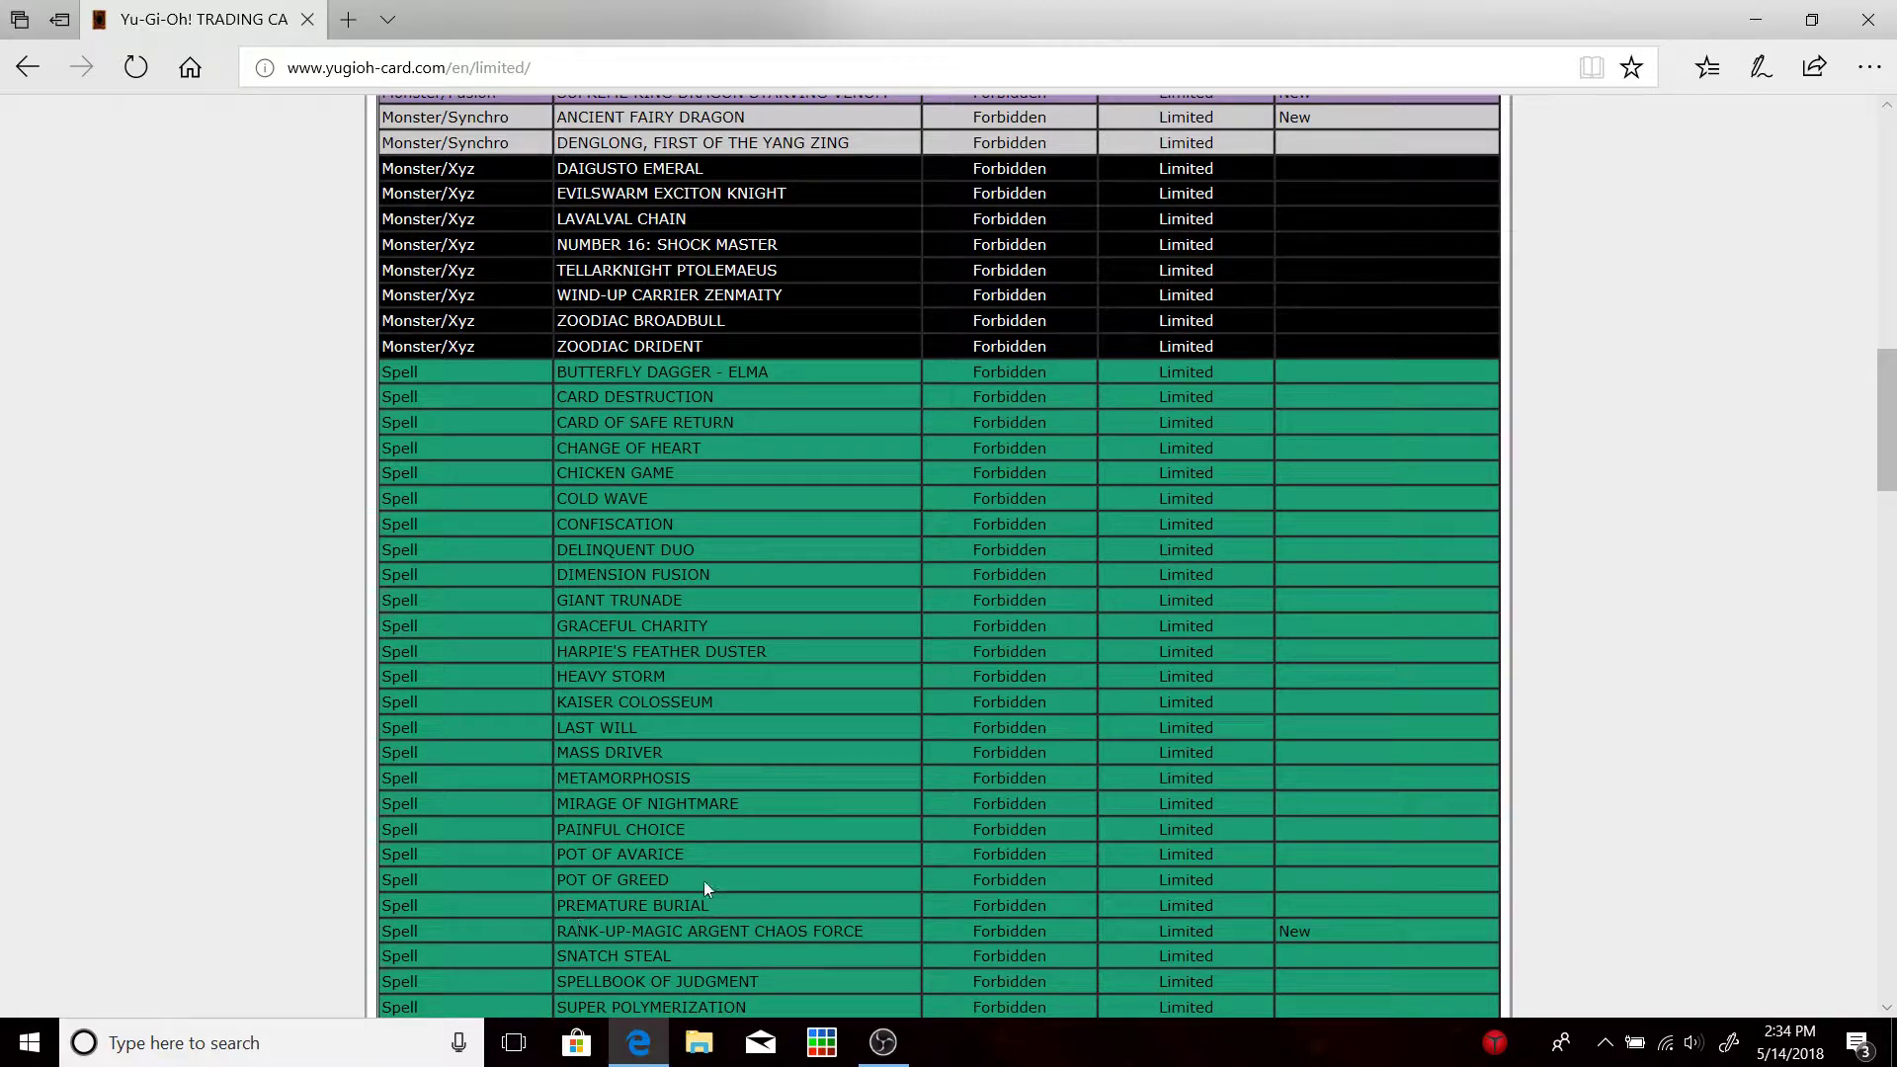
{"action": "scroll", "coordinate": [704, 880], "scroll_direction": "down", "scroll_amount": 2}
{"action": "scroll", "coordinate": [855, 892], "scroll_direction": "down", "scroll_amount": 2}
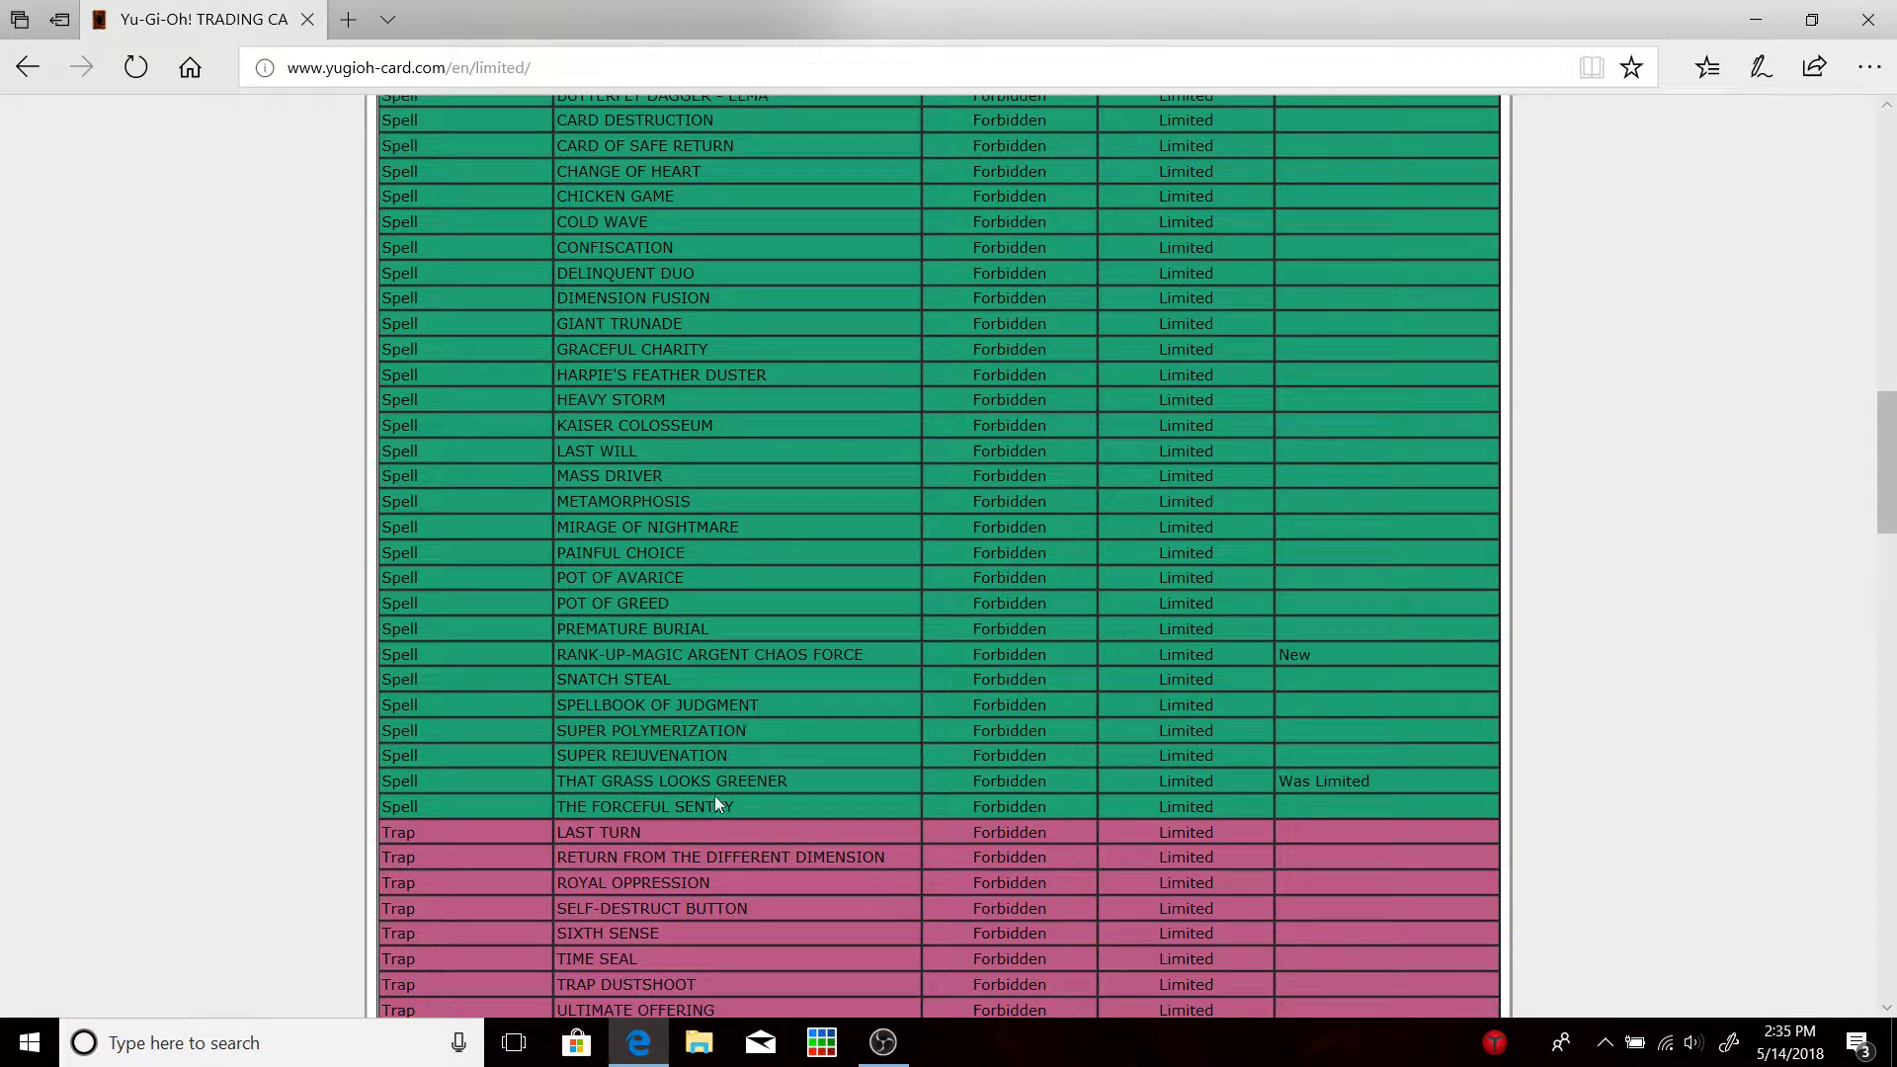
{"action": "scroll", "coordinate": [808, 716], "scroll_direction": "down", "scroll_amount": 2}
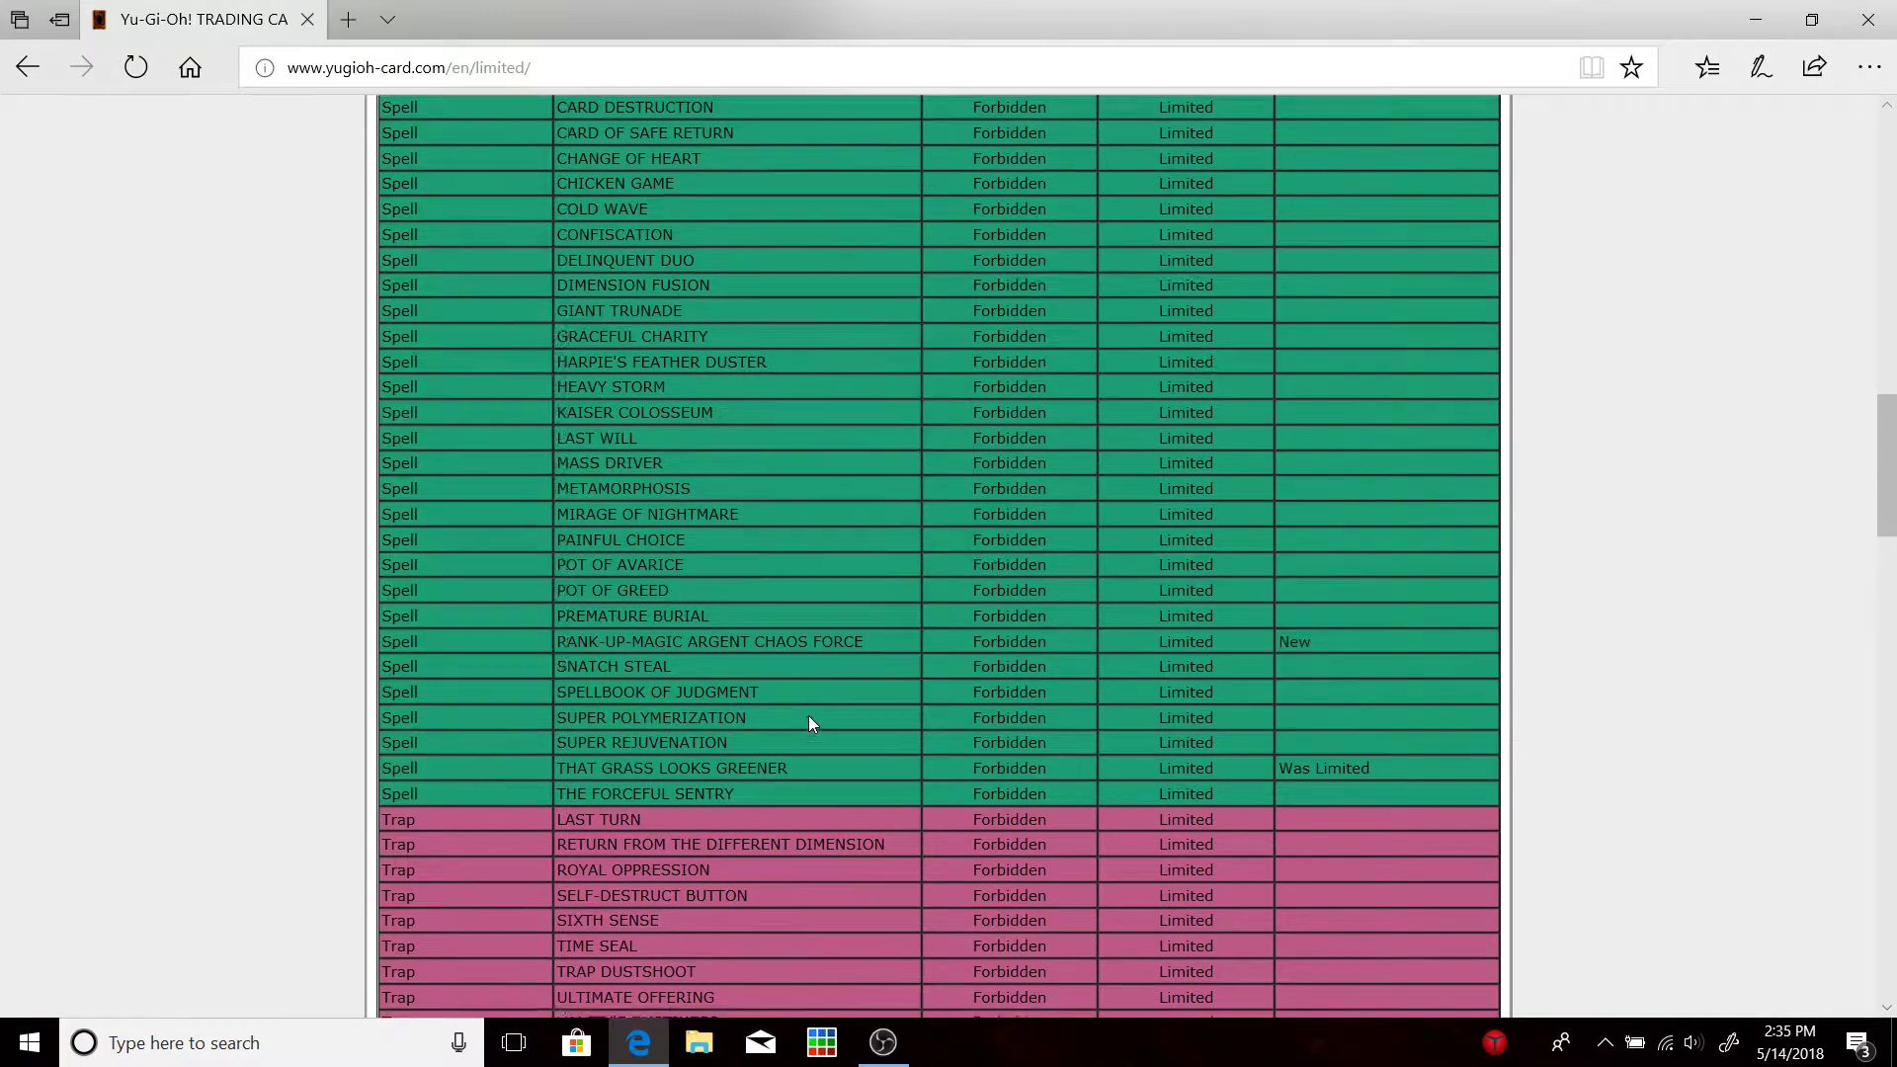
{"action": "scroll", "coordinate": [808, 716], "scroll_direction": "down", "scroll_amount": 2}
{"action": "scroll", "coordinate": [808, 716], "scroll_direction": "down", "scroll_amount": 3}
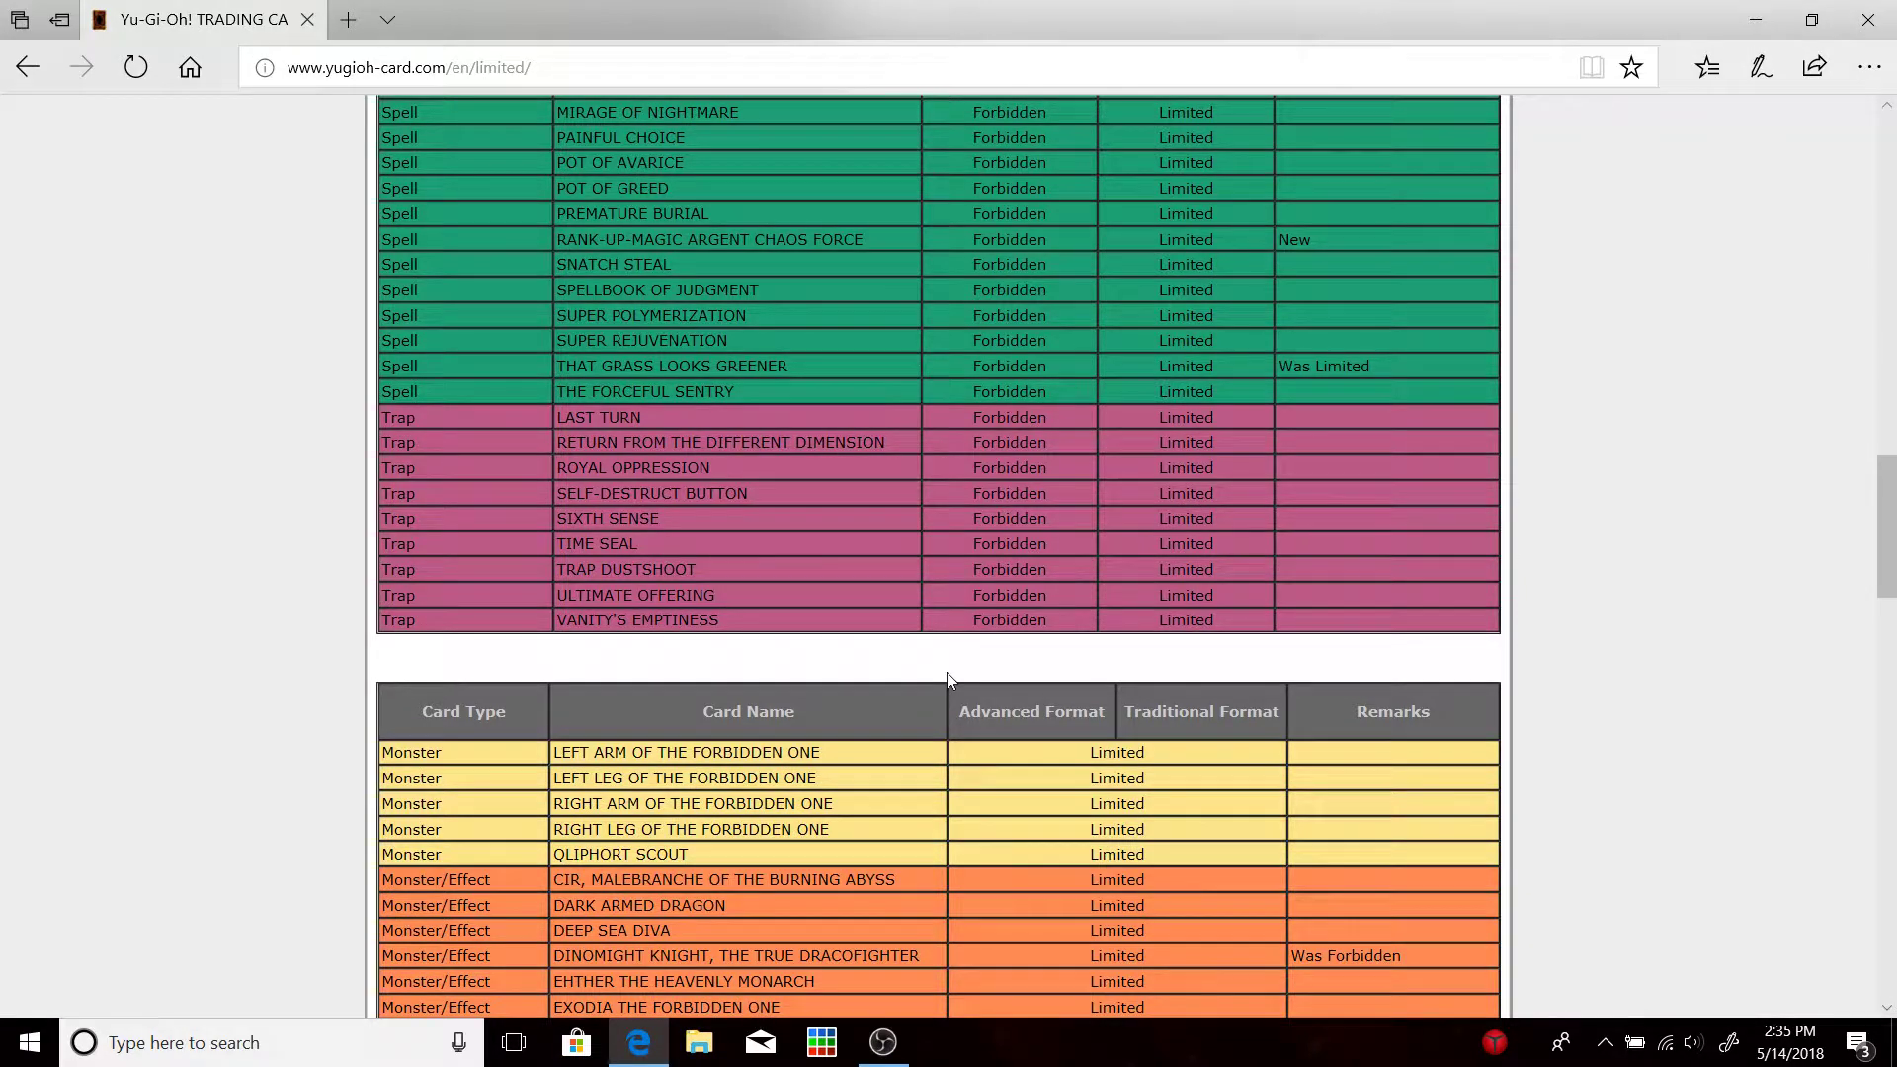
{"action": "scroll", "coordinate": [946, 686], "scroll_direction": "down", "scroll_amount": 2}
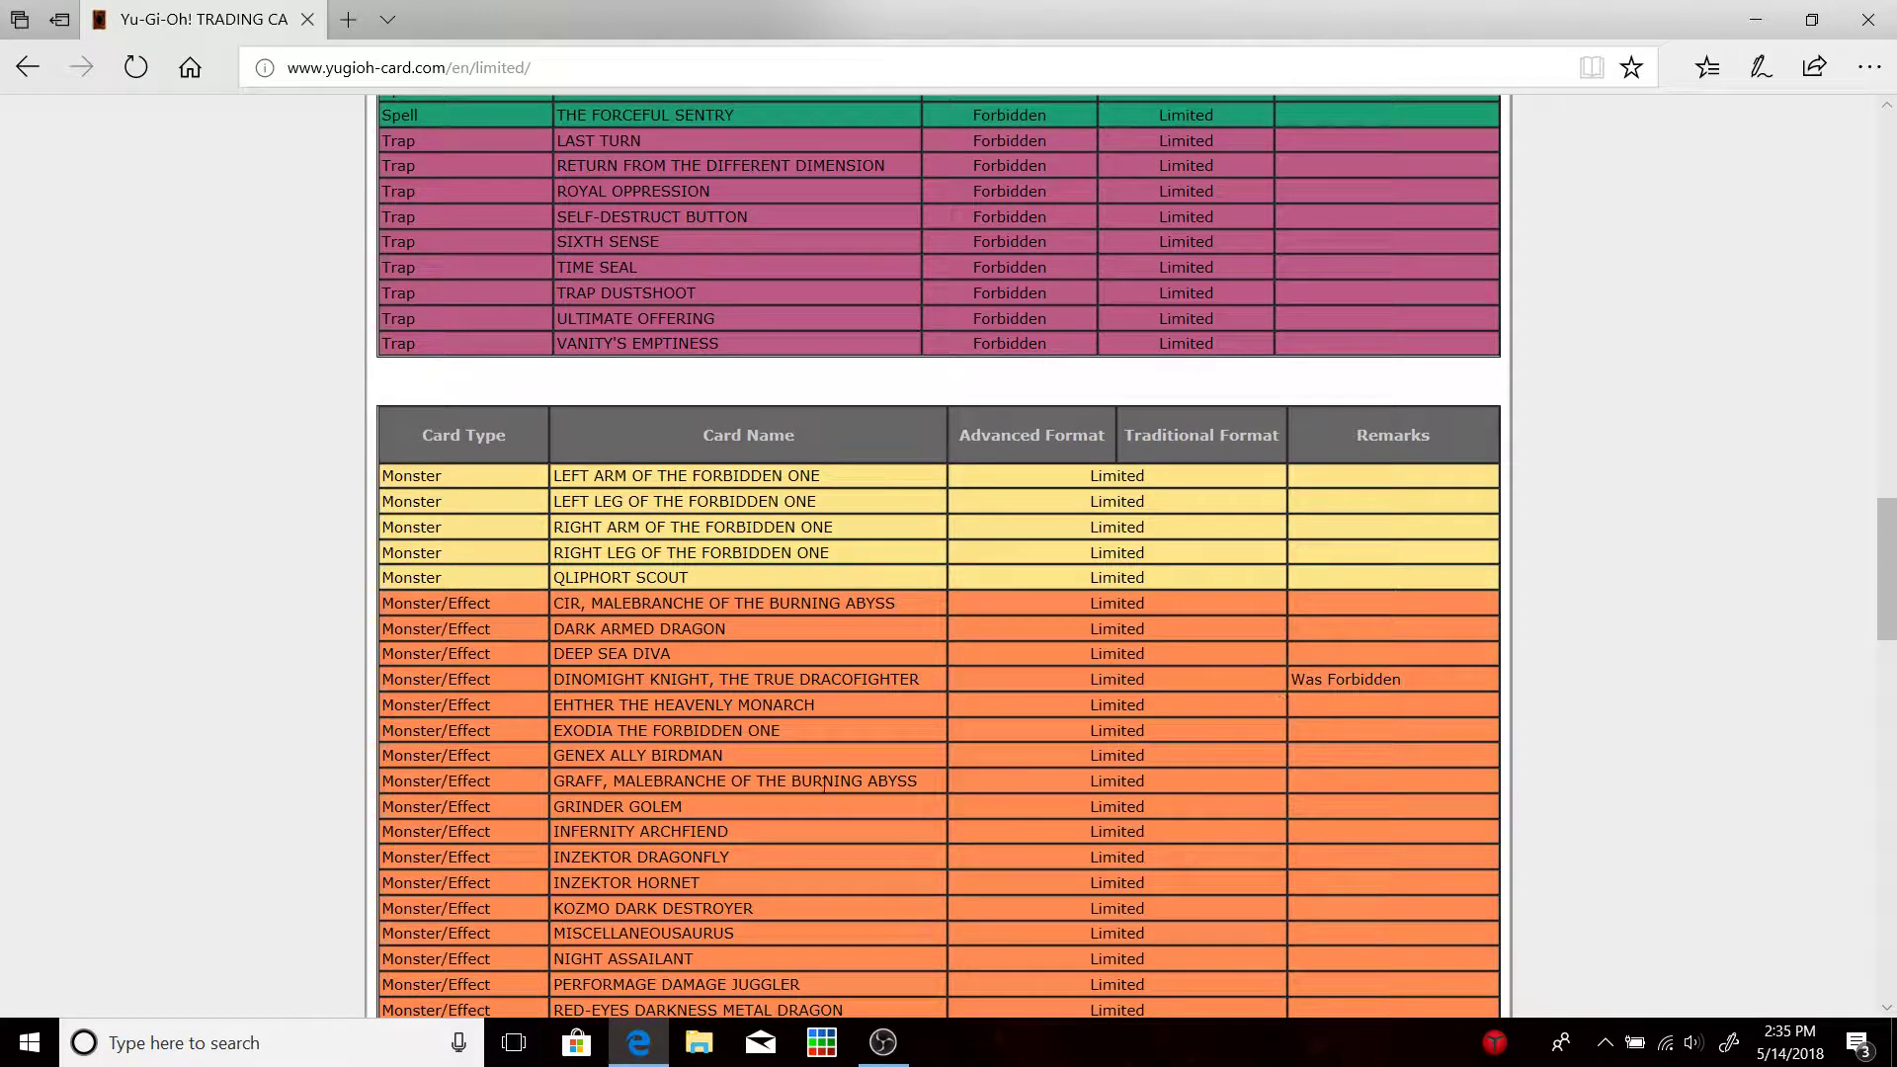
{"action": "scroll", "coordinate": [811, 779], "scroll_direction": "down", "scroll_amount": 1}
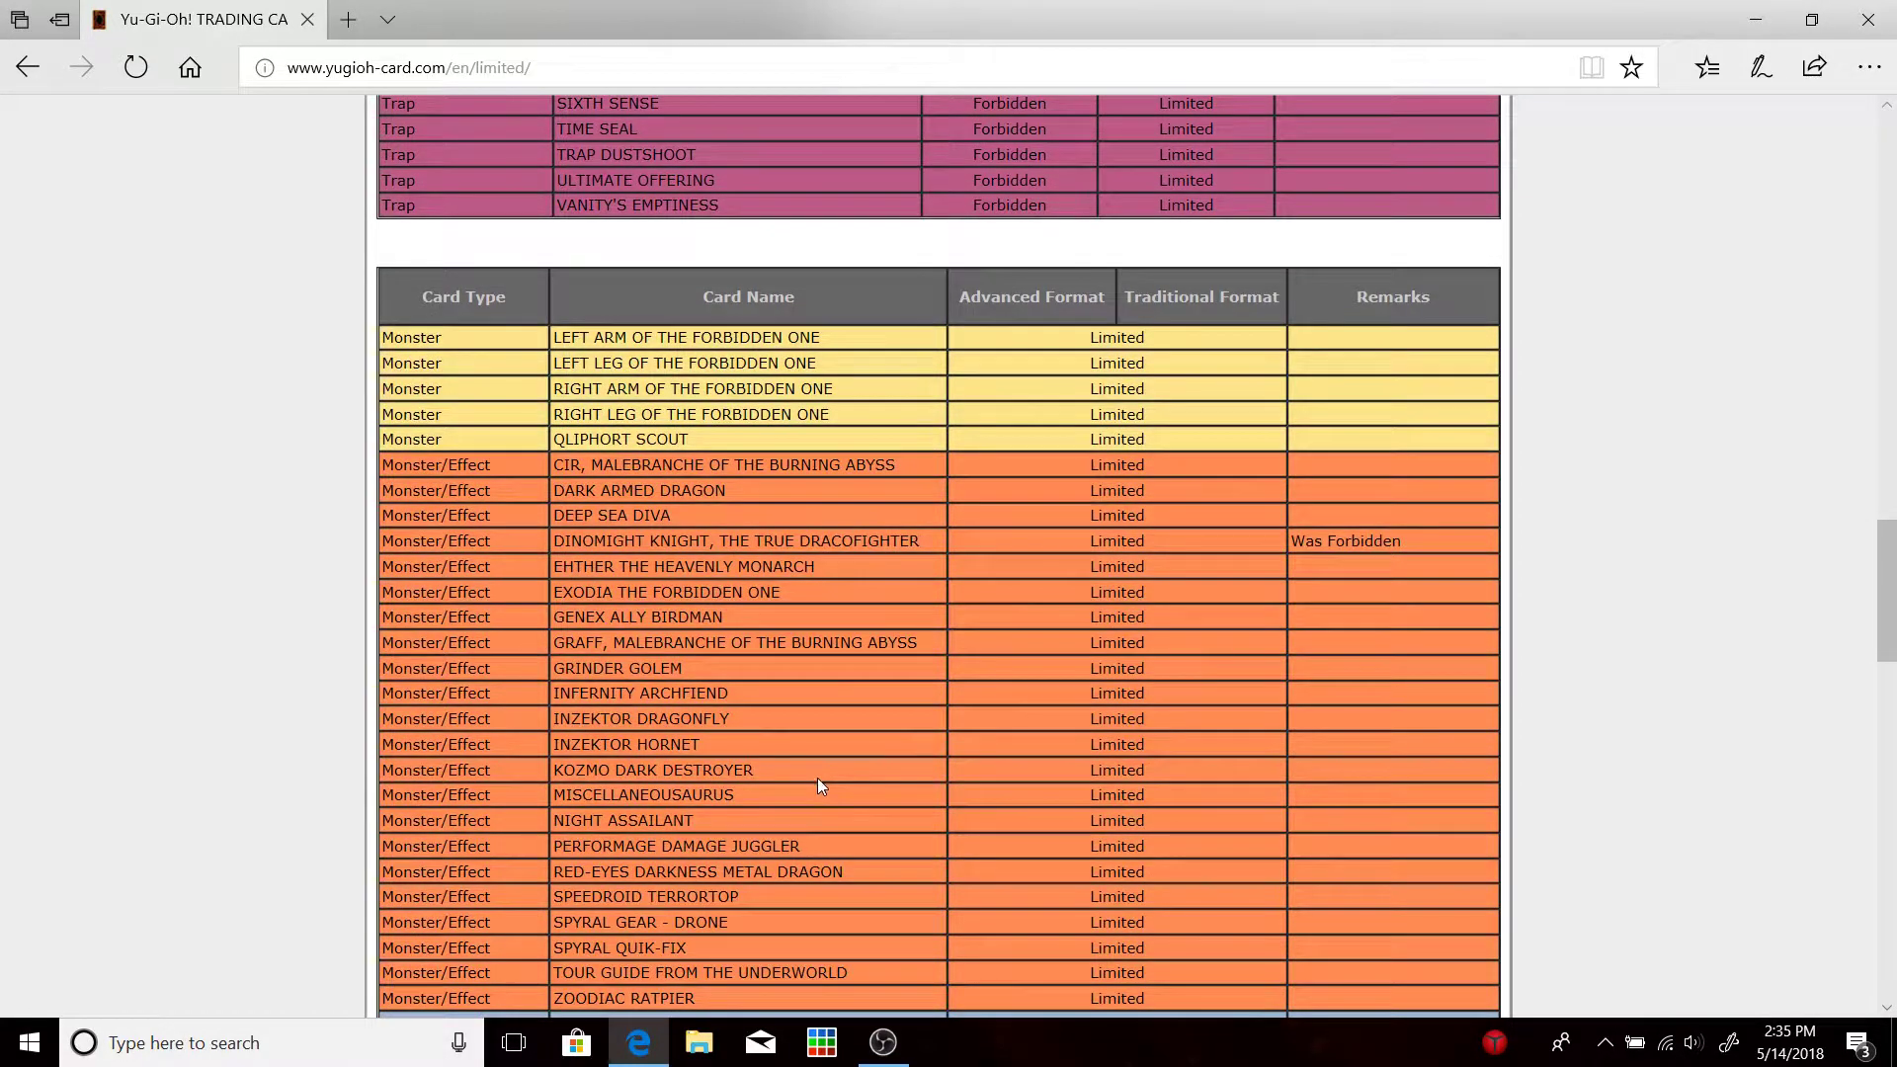
{"action": "scroll", "coordinate": [821, 778], "scroll_direction": "down", "scroll_amount": 1}
{"action": "scroll", "coordinate": [830, 779], "scroll_direction": "down", "scroll_amount": 1}
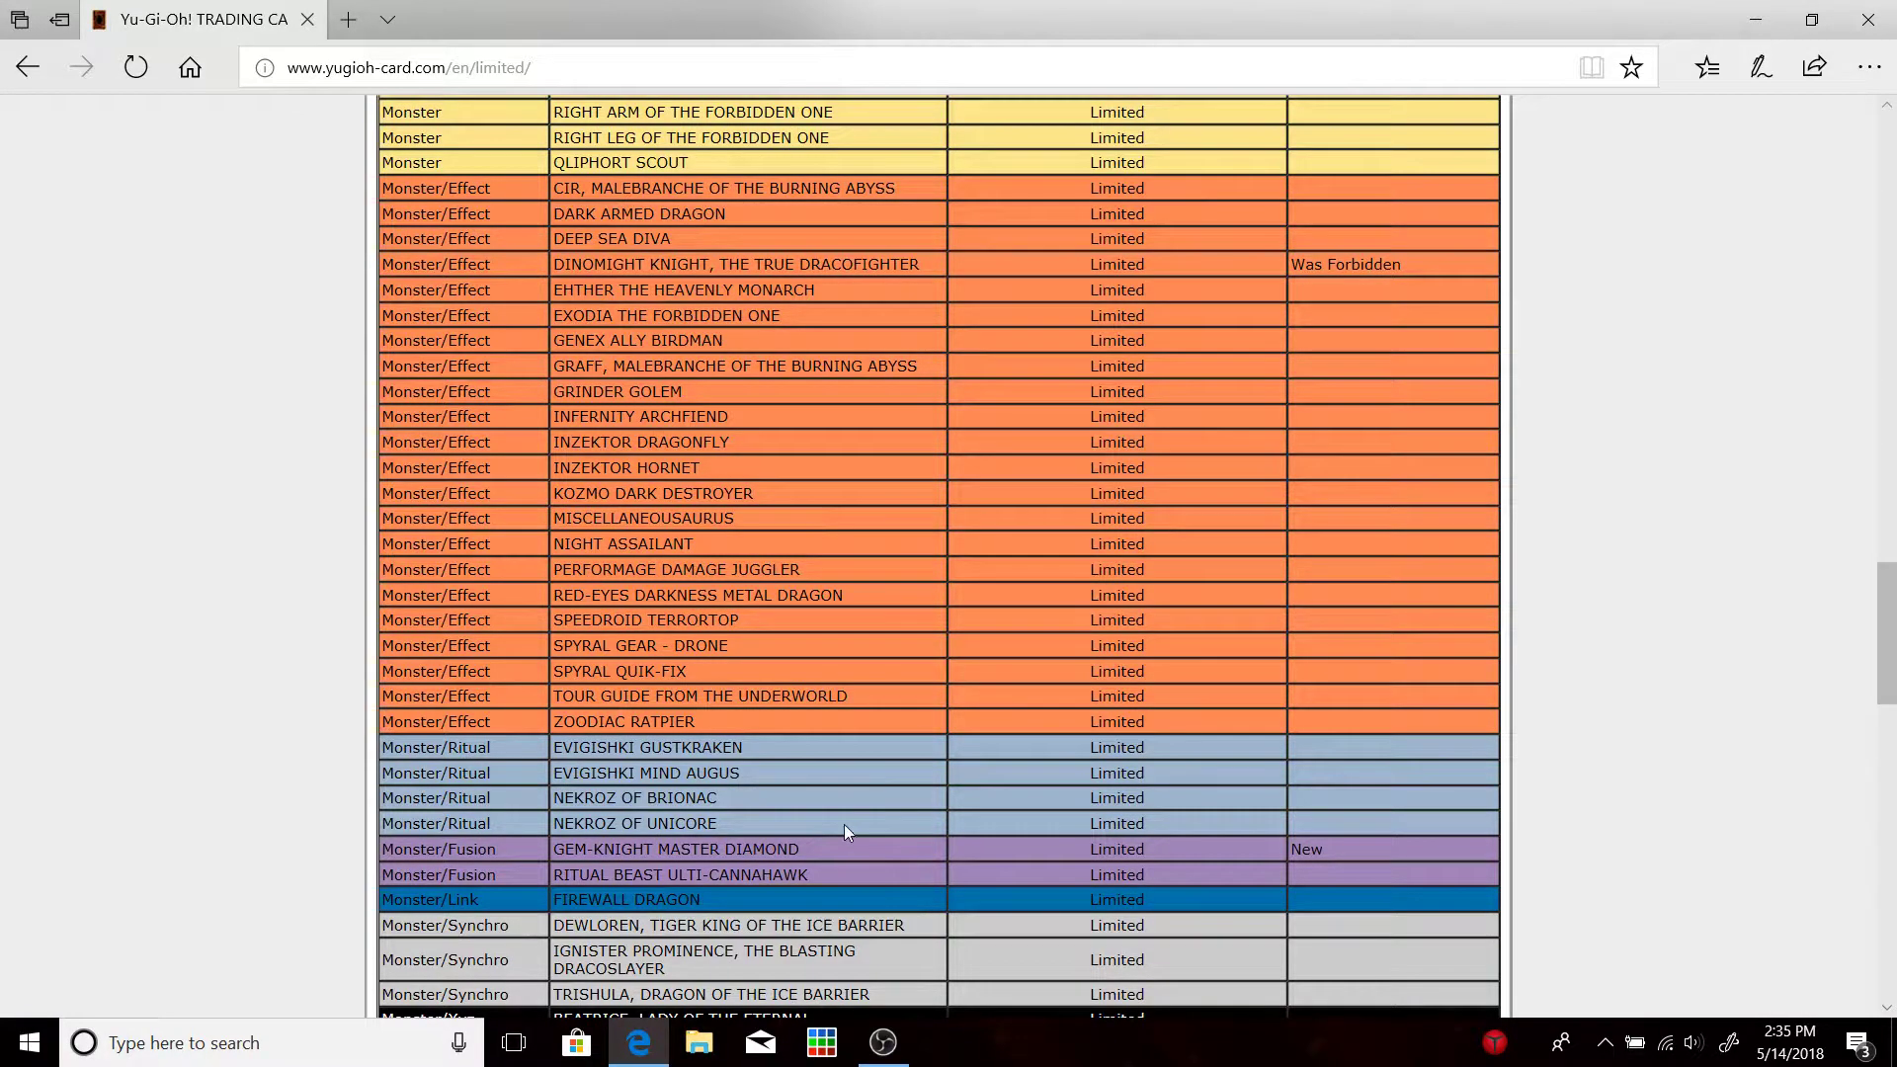
{"action": "scroll", "coordinate": [872, 845], "scroll_direction": "down", "scroll_amount": 2}
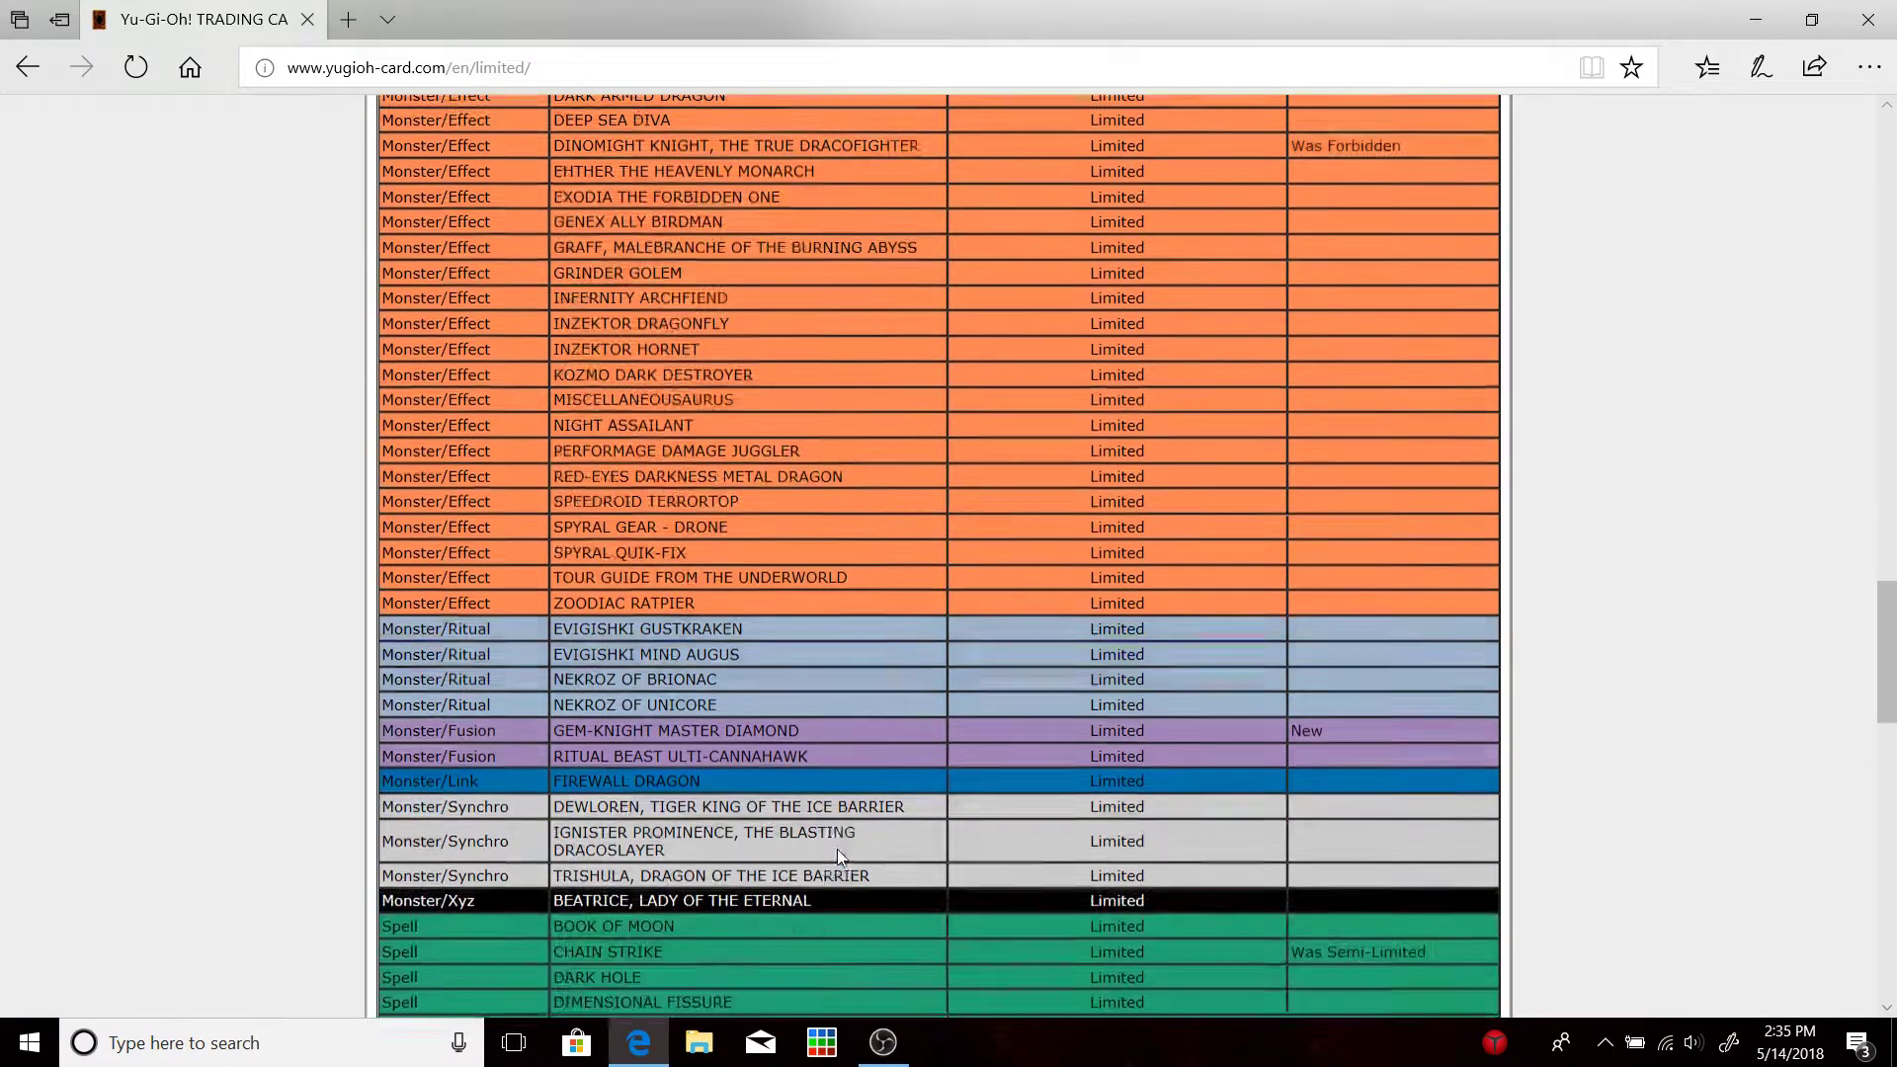
{"action": "scroll", "coordinate": [838, 855], "scroll_direction": "down", "scroll_amount": 2}
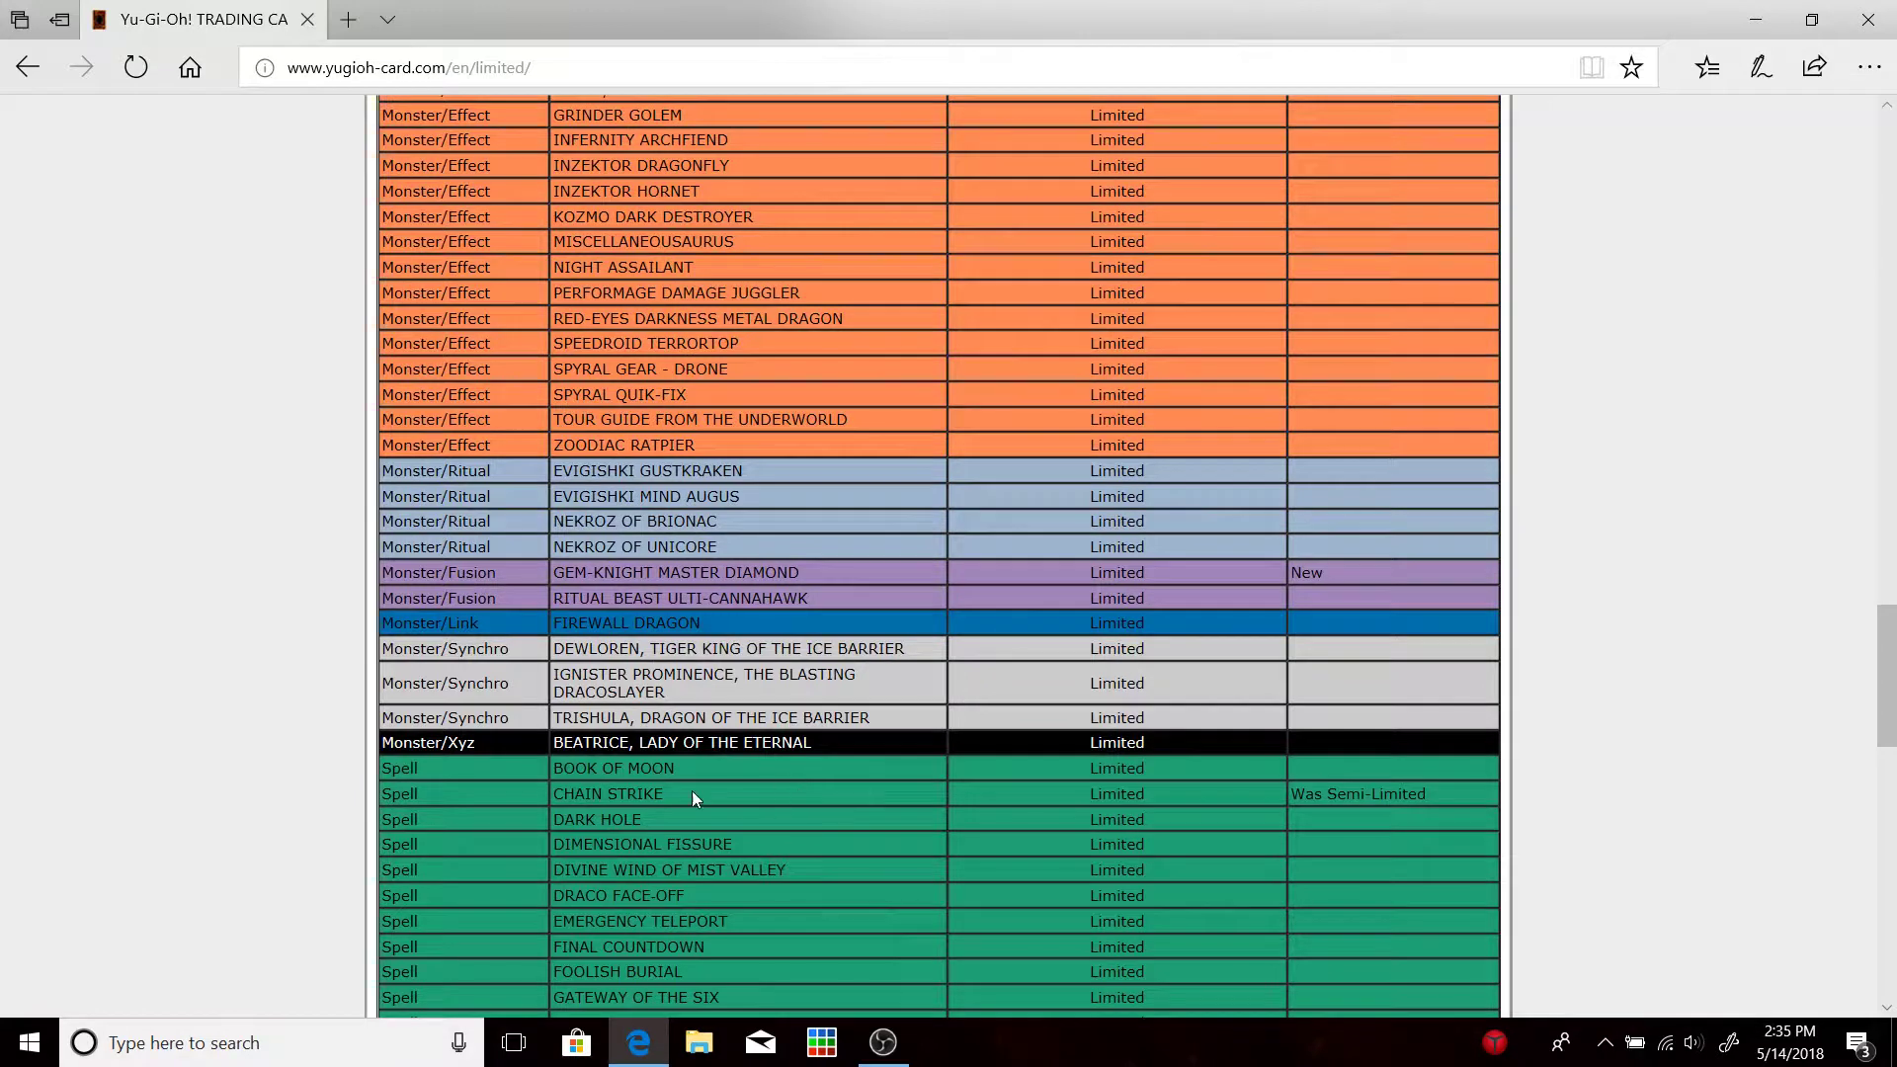
{"action": "scroll", "coordinate": [769, 808], "scroll_direction": "down", "scroll_amount": 2}
{"action": "scroll", "coordinate": [770, 806], "scroll_direction": "down", "scroll_amount": 2}
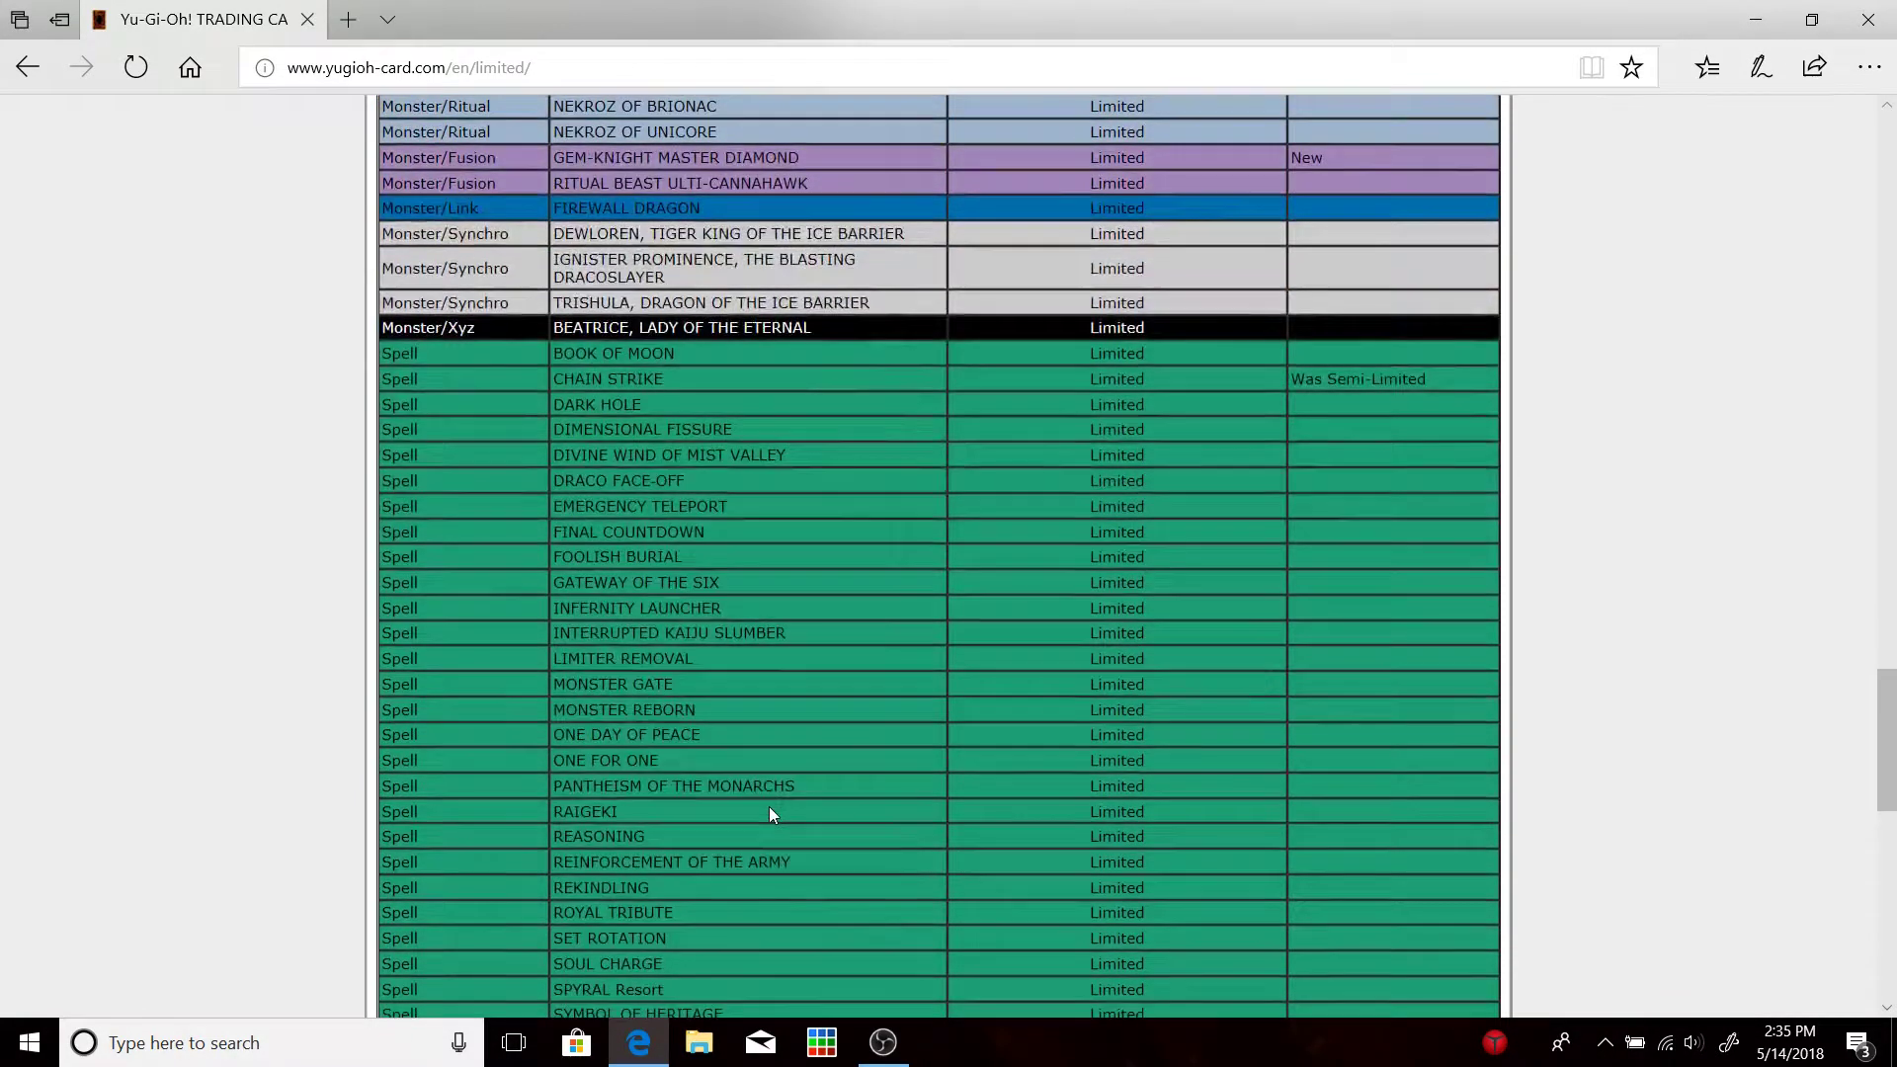
{"action": "scroll", "coordinate": [770, 807], "scroll_direction": "down", "scroll_amount": 3}
{"action": "scroll", "coordinate": [770, 807], "scroll_direction": "up", "scroll_amount": 3}
Bring up and dismiss the page context menu beside the Limited table.
{"action": "right_click", "coordinate": [744, 522]}
{"action": "left_click", "coordinate": [918, 630]}
{"action": "scroll", "coordinate": [808, 426], "scroll_direction": "down", "scroll_amount": 2}
{"action": "scroll", "coordinate": [807, 426], "scroll_direction": "down", "scroll_amount": 2}
{"action": "scroll", "coordinate": [807, 425], "scroll_direction": "down", "scroll_amount": 3}
{"action": "scroll", "coordinate": [806, 426], "scroll_direction": "down", "scroll_amount": 2}
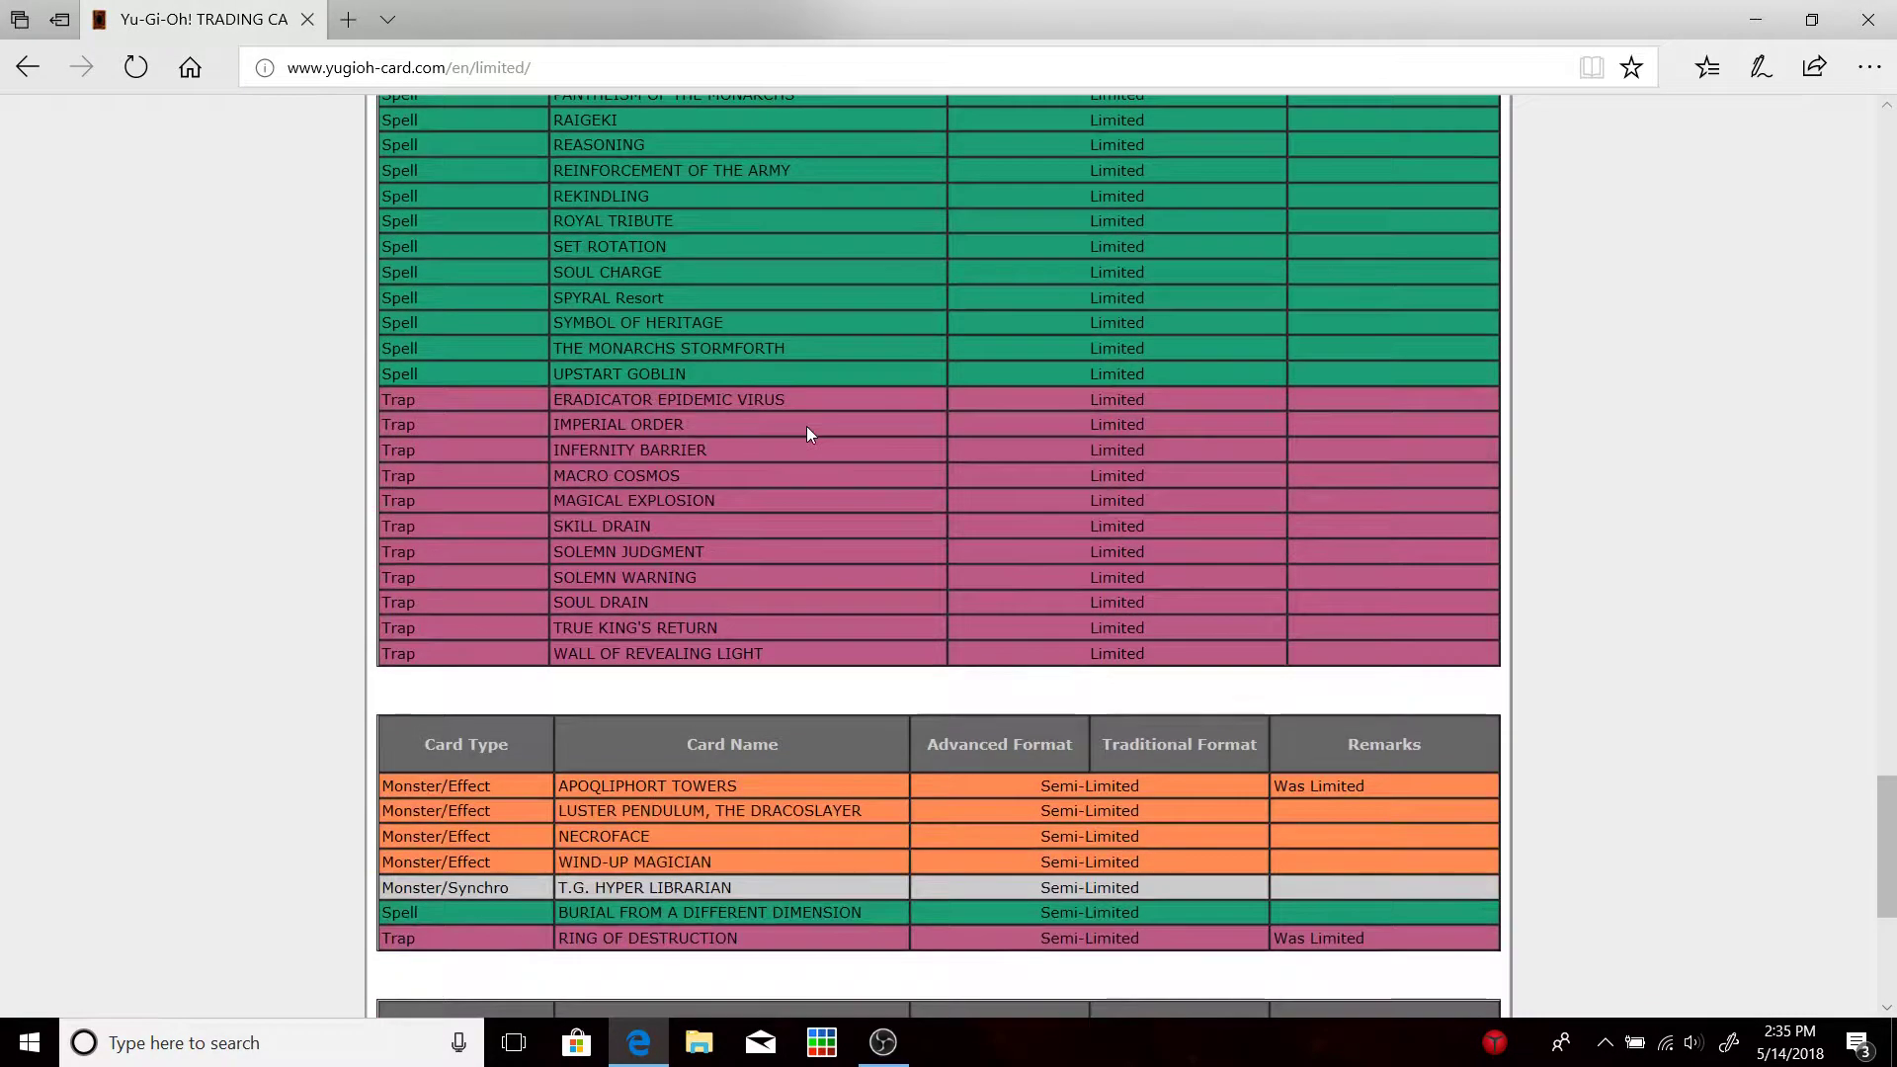
{"action": "scroll", "coordinate": [807, 432], "scroll_direction": "down", "scroll_amount": 1}
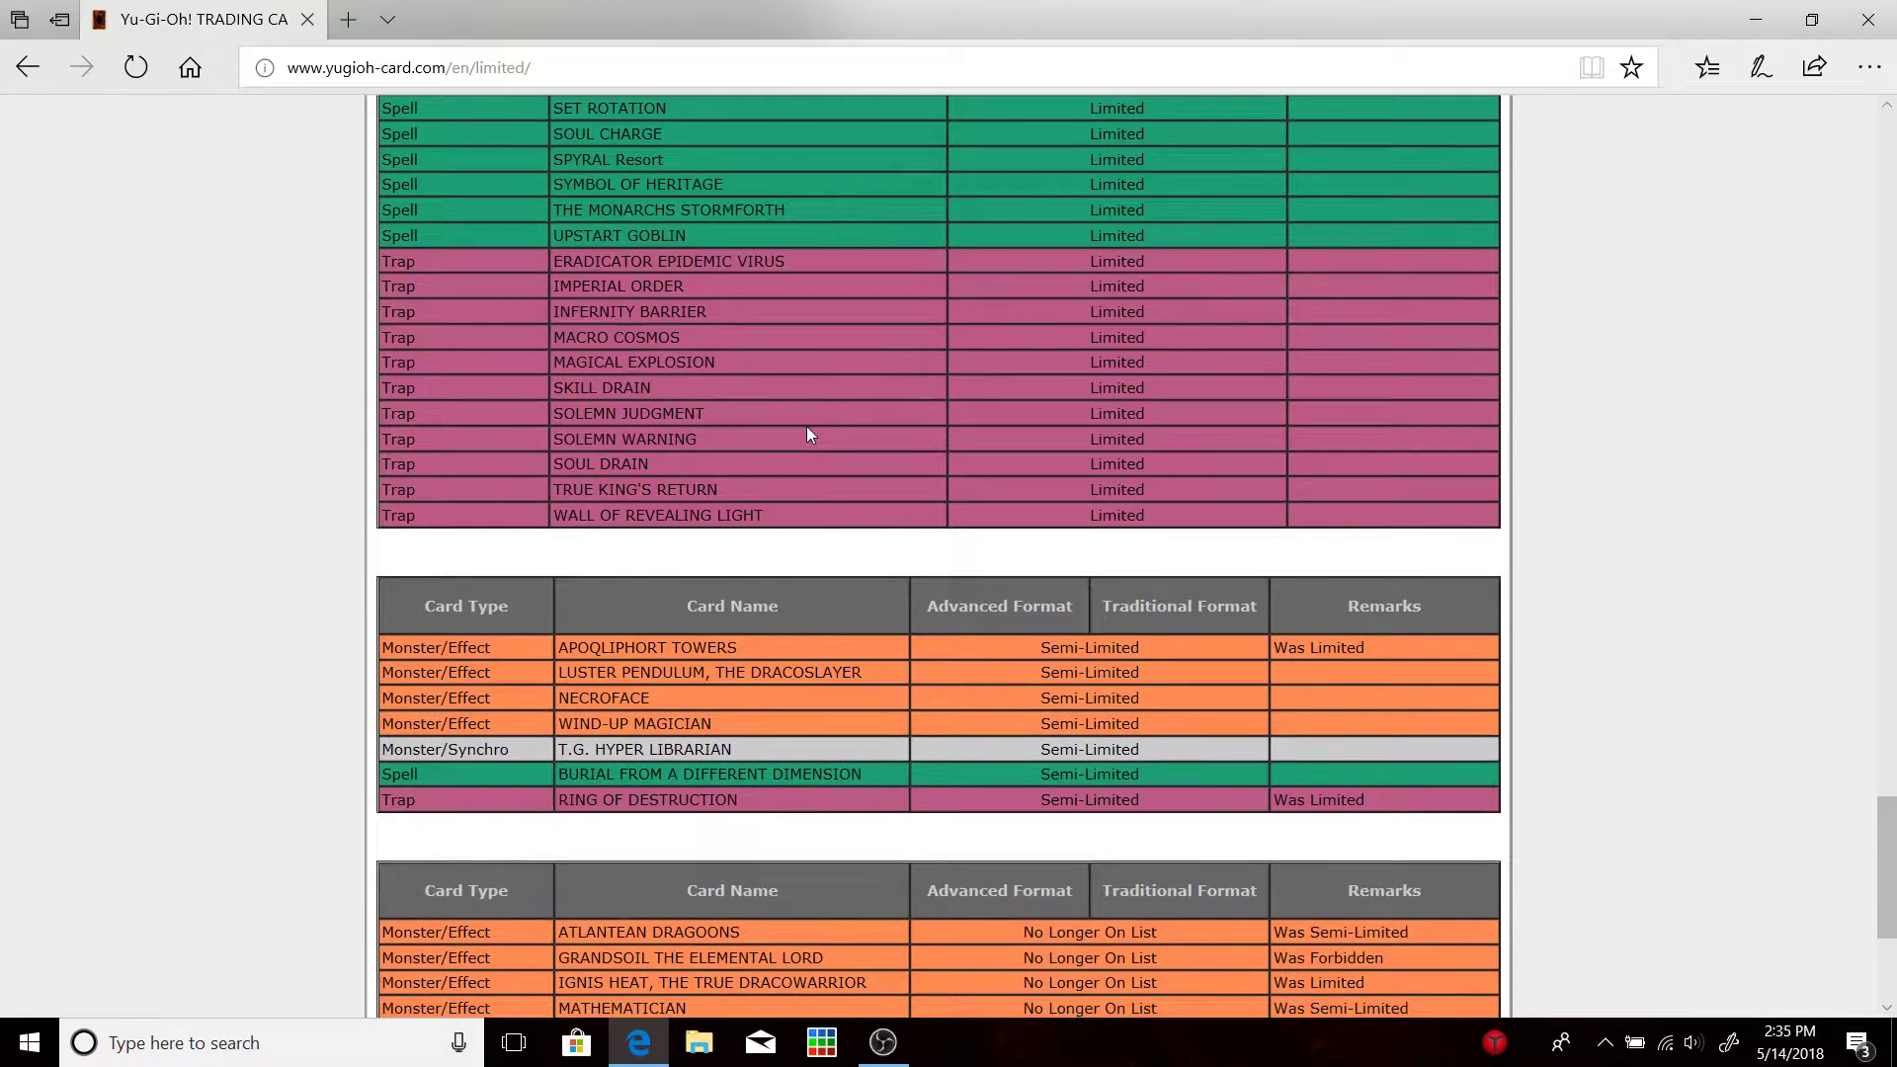
{"action": "scroll", "coordinate": [806, 433], "scroll_direction": "down", "scroll_amount": 1}
{"action": "scroll", "coordinate": [775, 485], "scroll_direction": "up", "scroll_amount": 1}
{"action": "scroll", "coordinate": [794, 485], "scroll_direction": "up", "scroll_amount": 1}
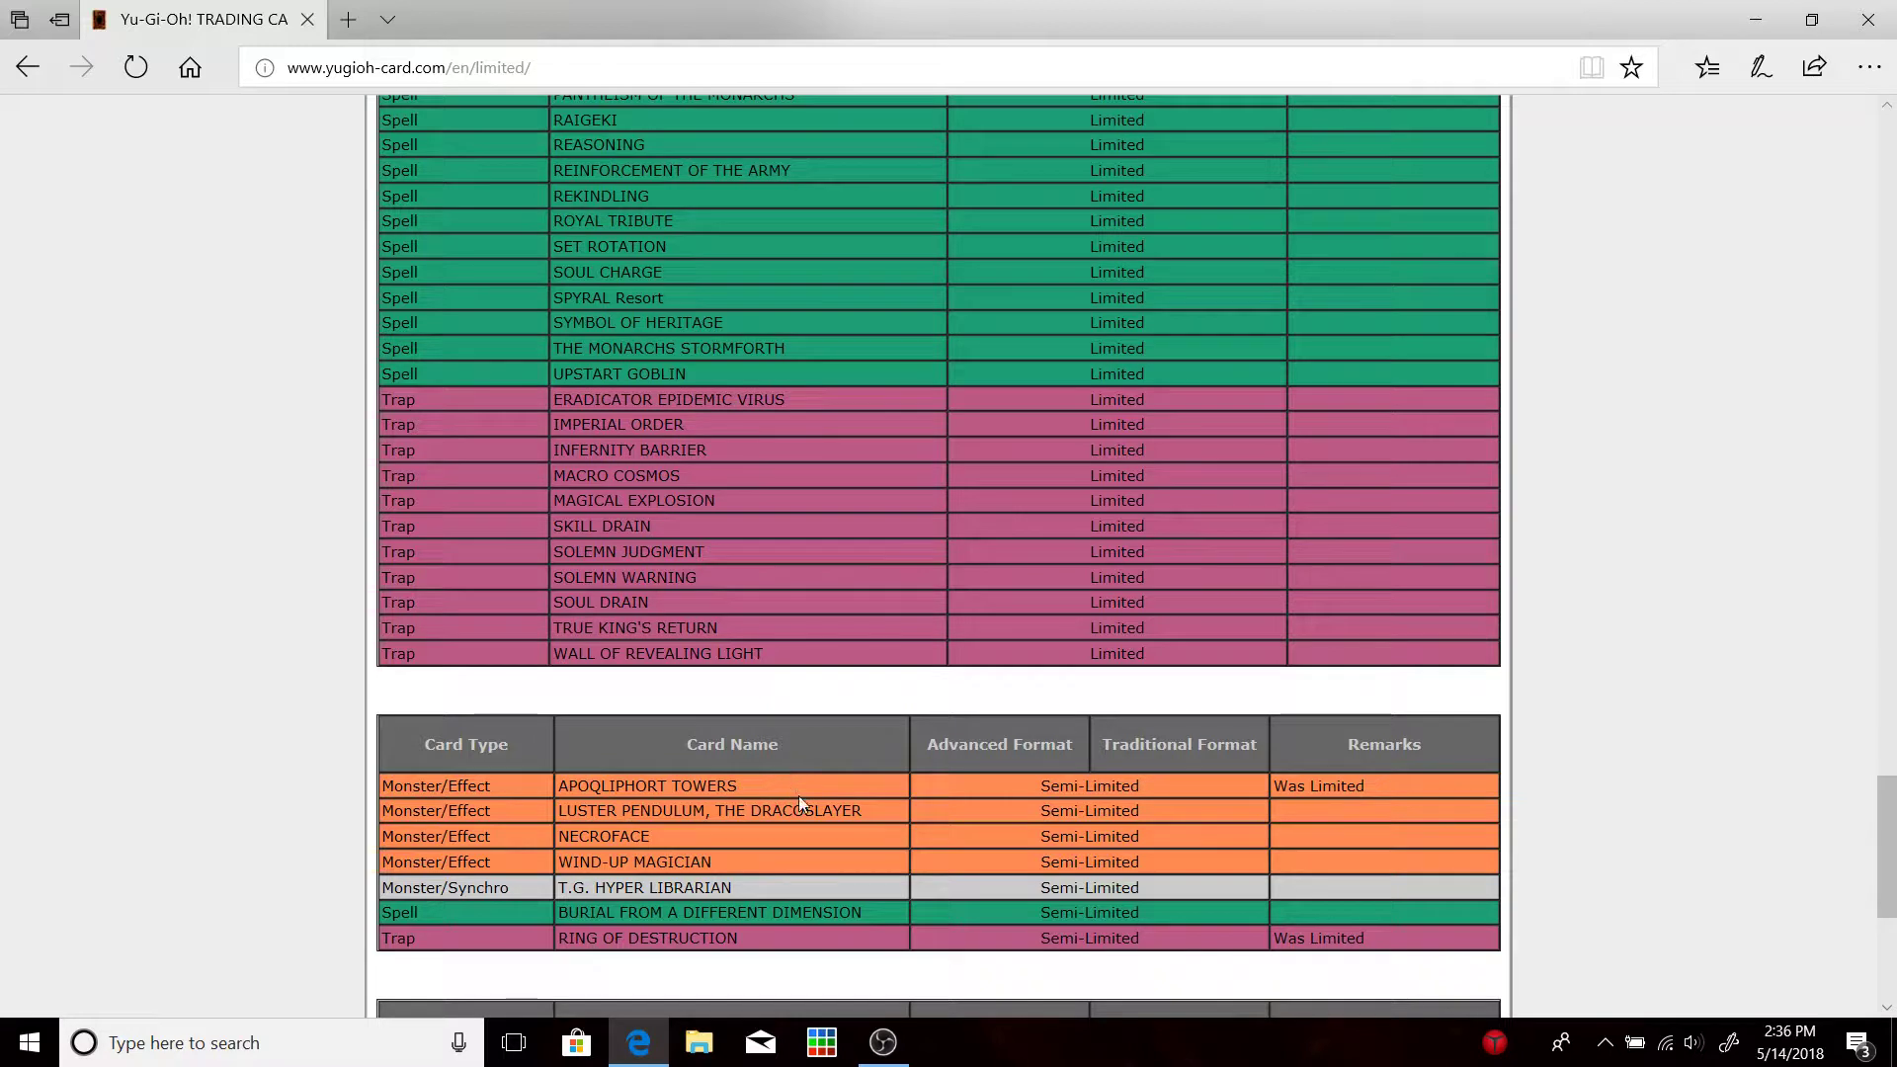
Highlight the APOQLIPHORT TOWERS card name, then clear the highlight.
{"action": "left_click_drag", "start_coordinate": [739, 784], "coordinate": [585, 789]}
{"action": "left_click", "coordinate": [788, 786]}
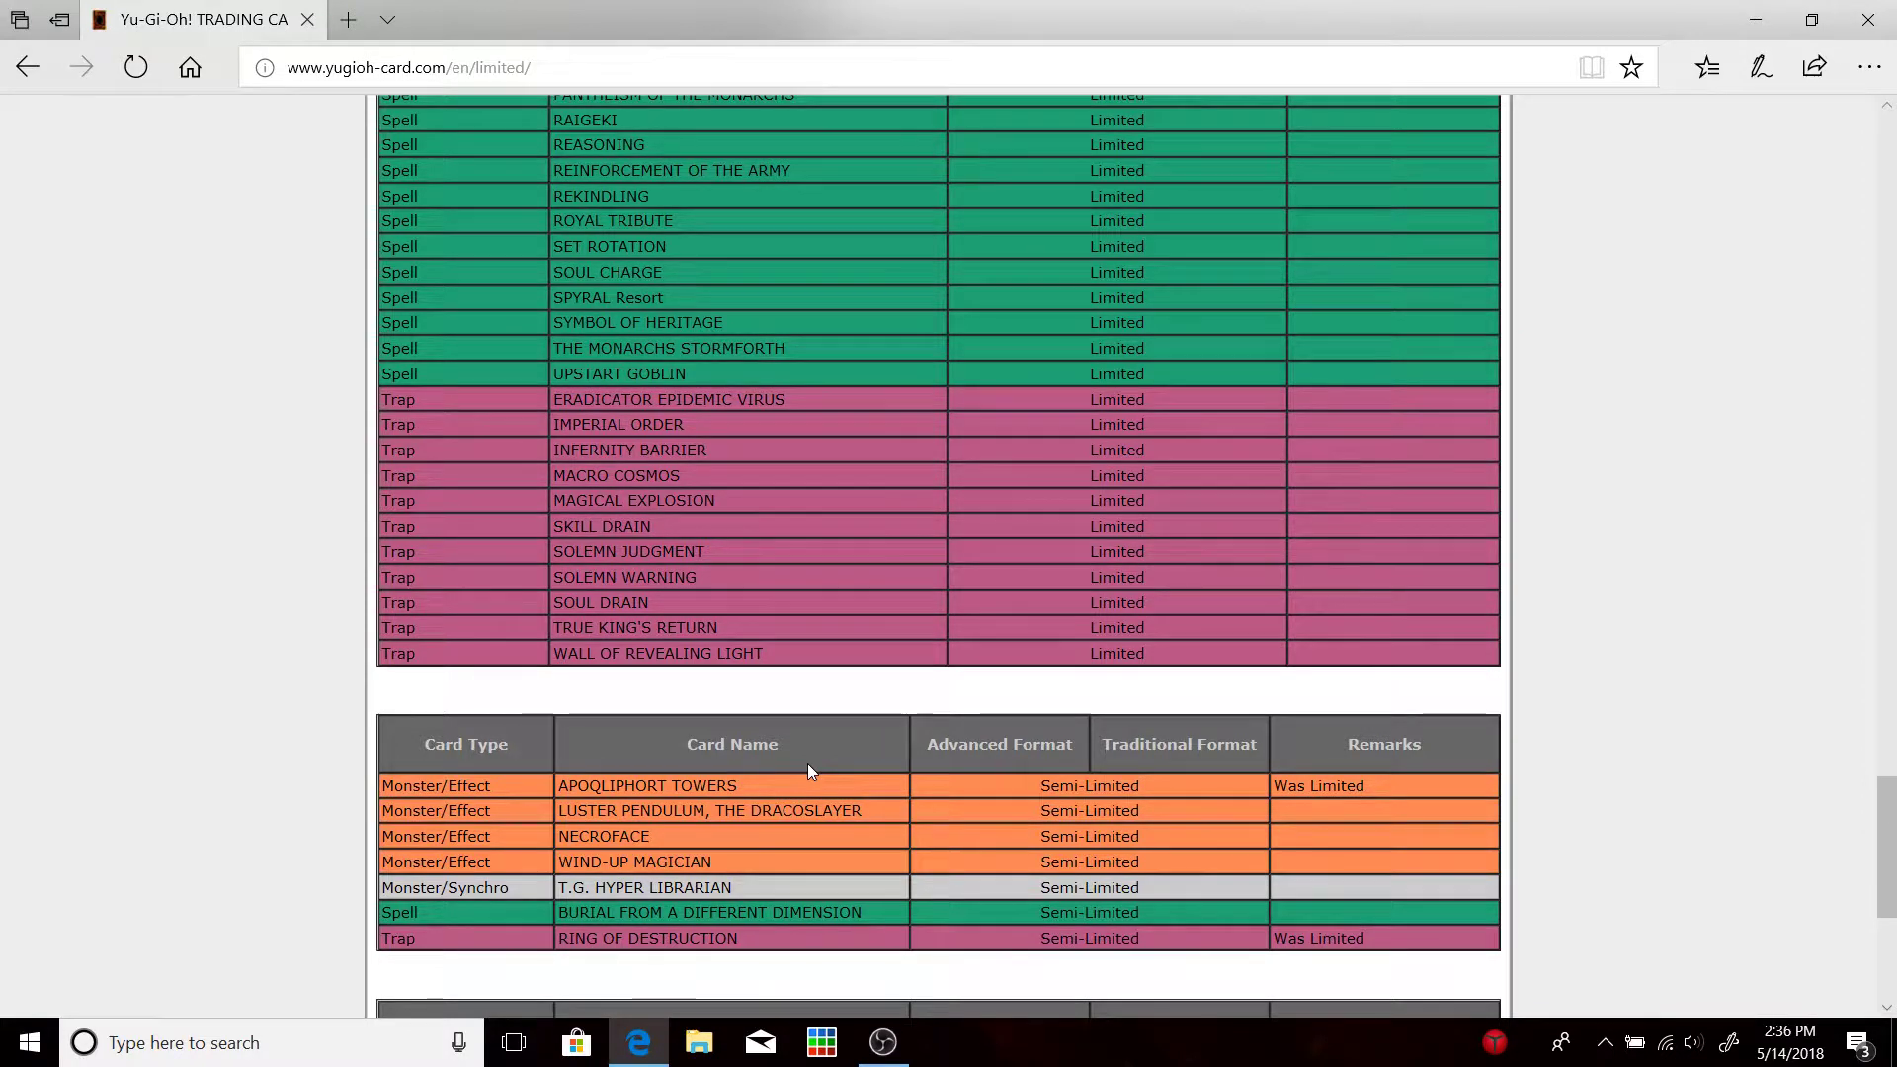
{"action": "scroll", "coordinate": [808, 764], "scroll_direction": "up", "scroll_amount": 2}
{"action": "scroll", "coordinate": [808, 763], "scroll_direction": "down", "scroll_amount": 2}
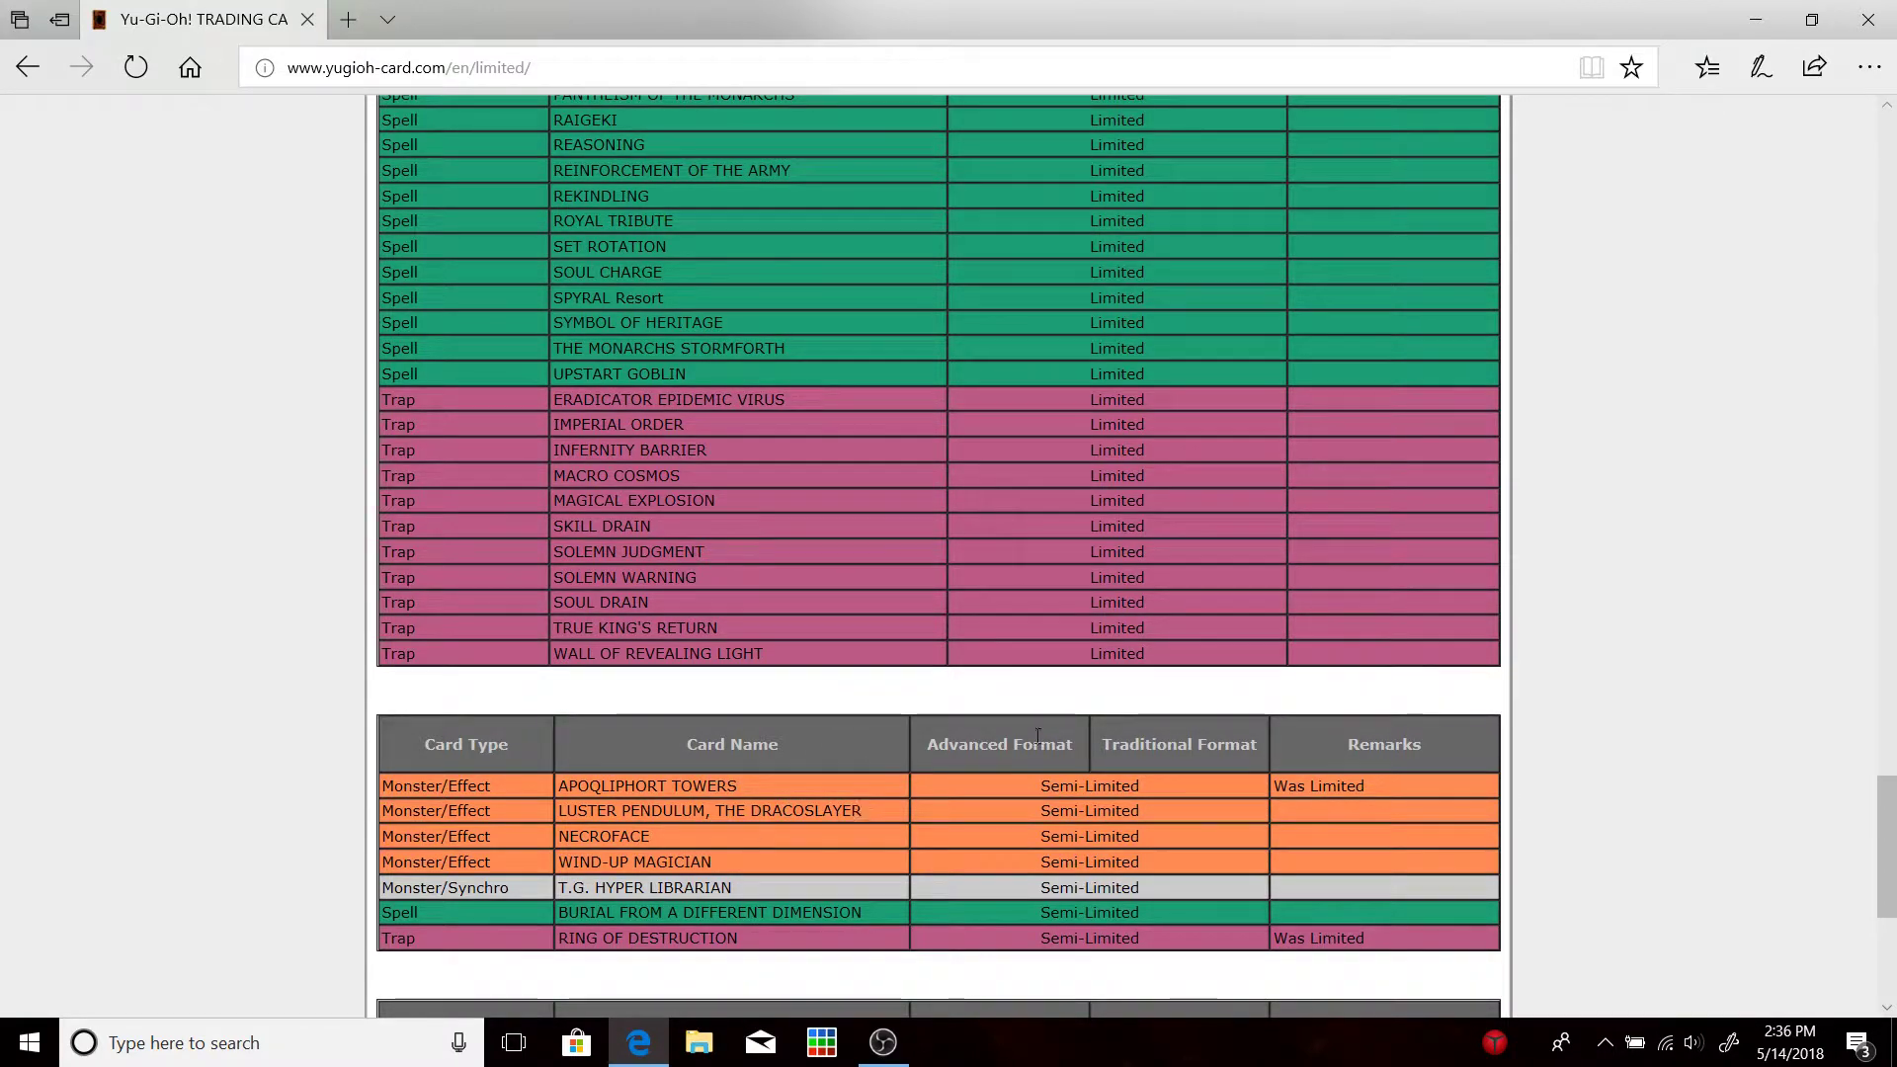
{"action": "scroll", "coordinate": [1006, 728], "scroll_direction": "down", "scroll_amount": 1}
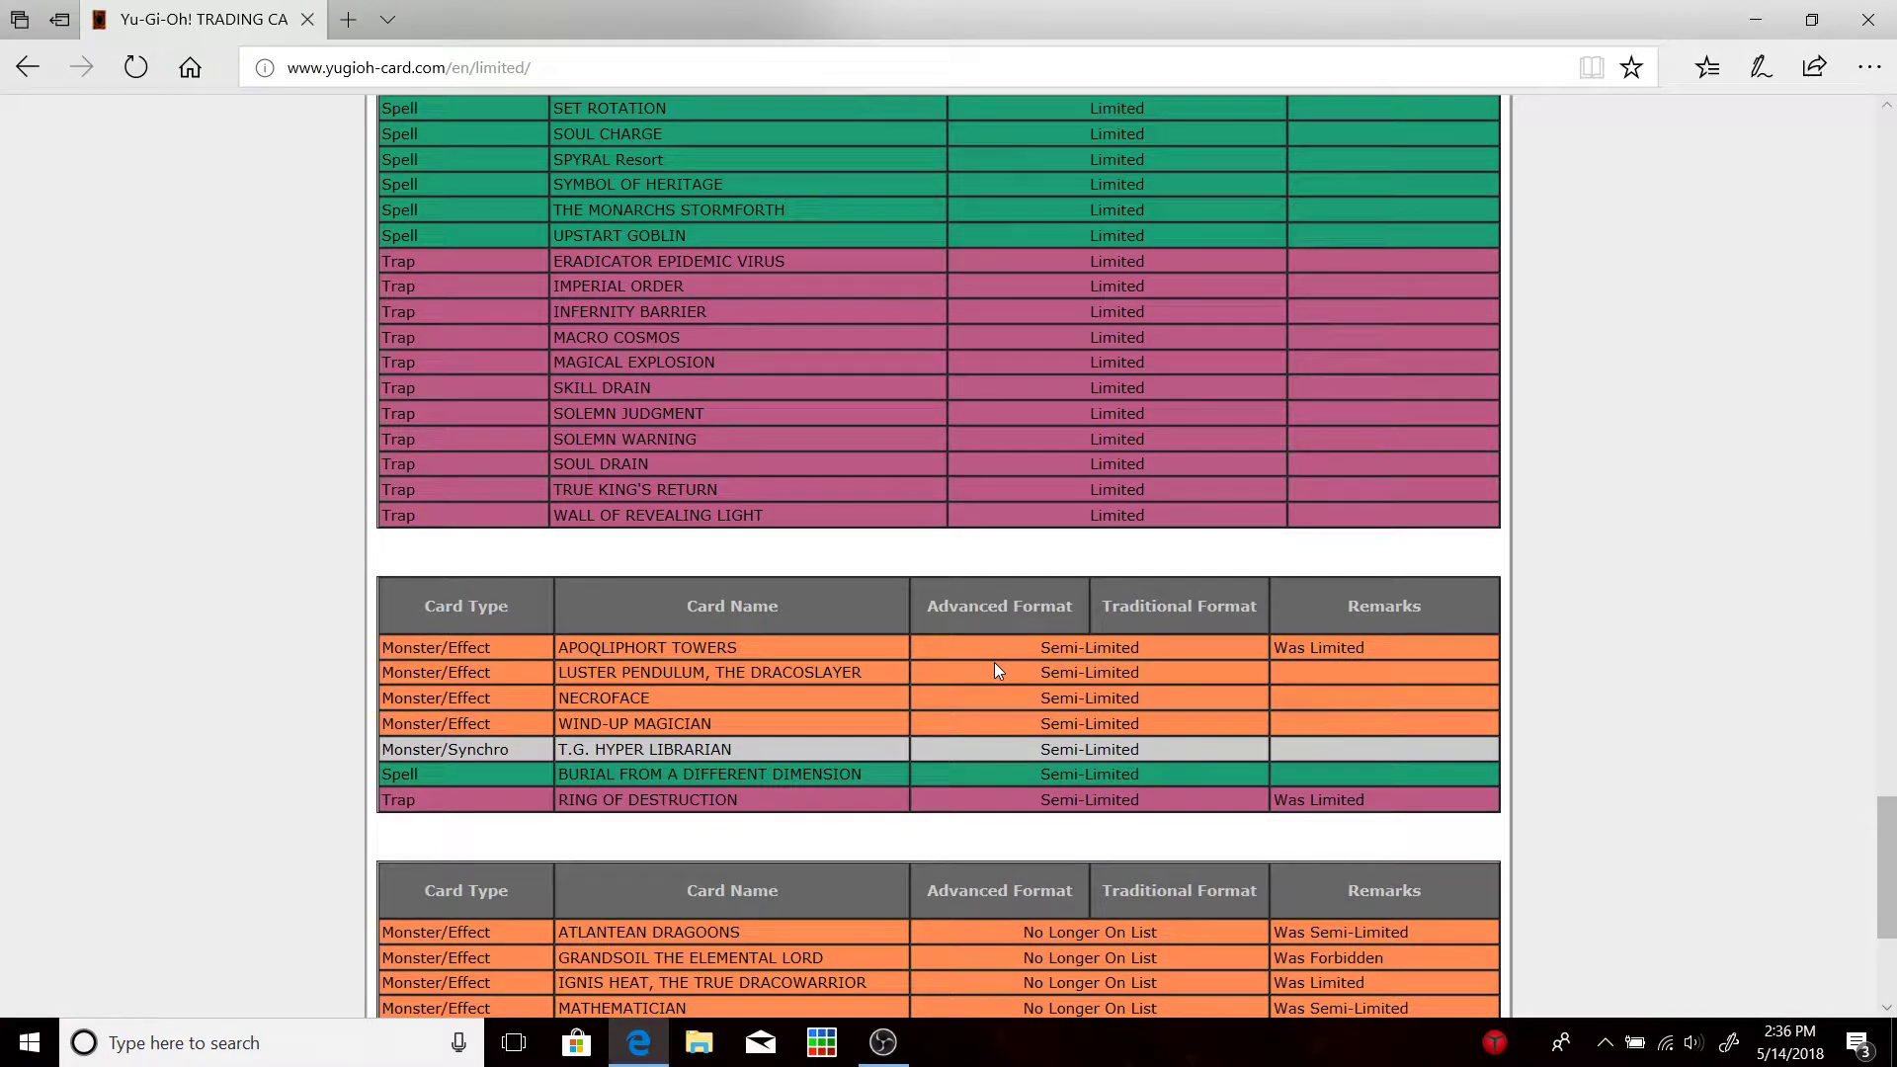
{"action": "scroll", "coordinate": [996, 662], "scroll_direction": "down", "scroll_amount": 1}
{"action": "scroll", "coordinate": [995, 660], "scroll_direction": "down", "scroll_amount": 1}
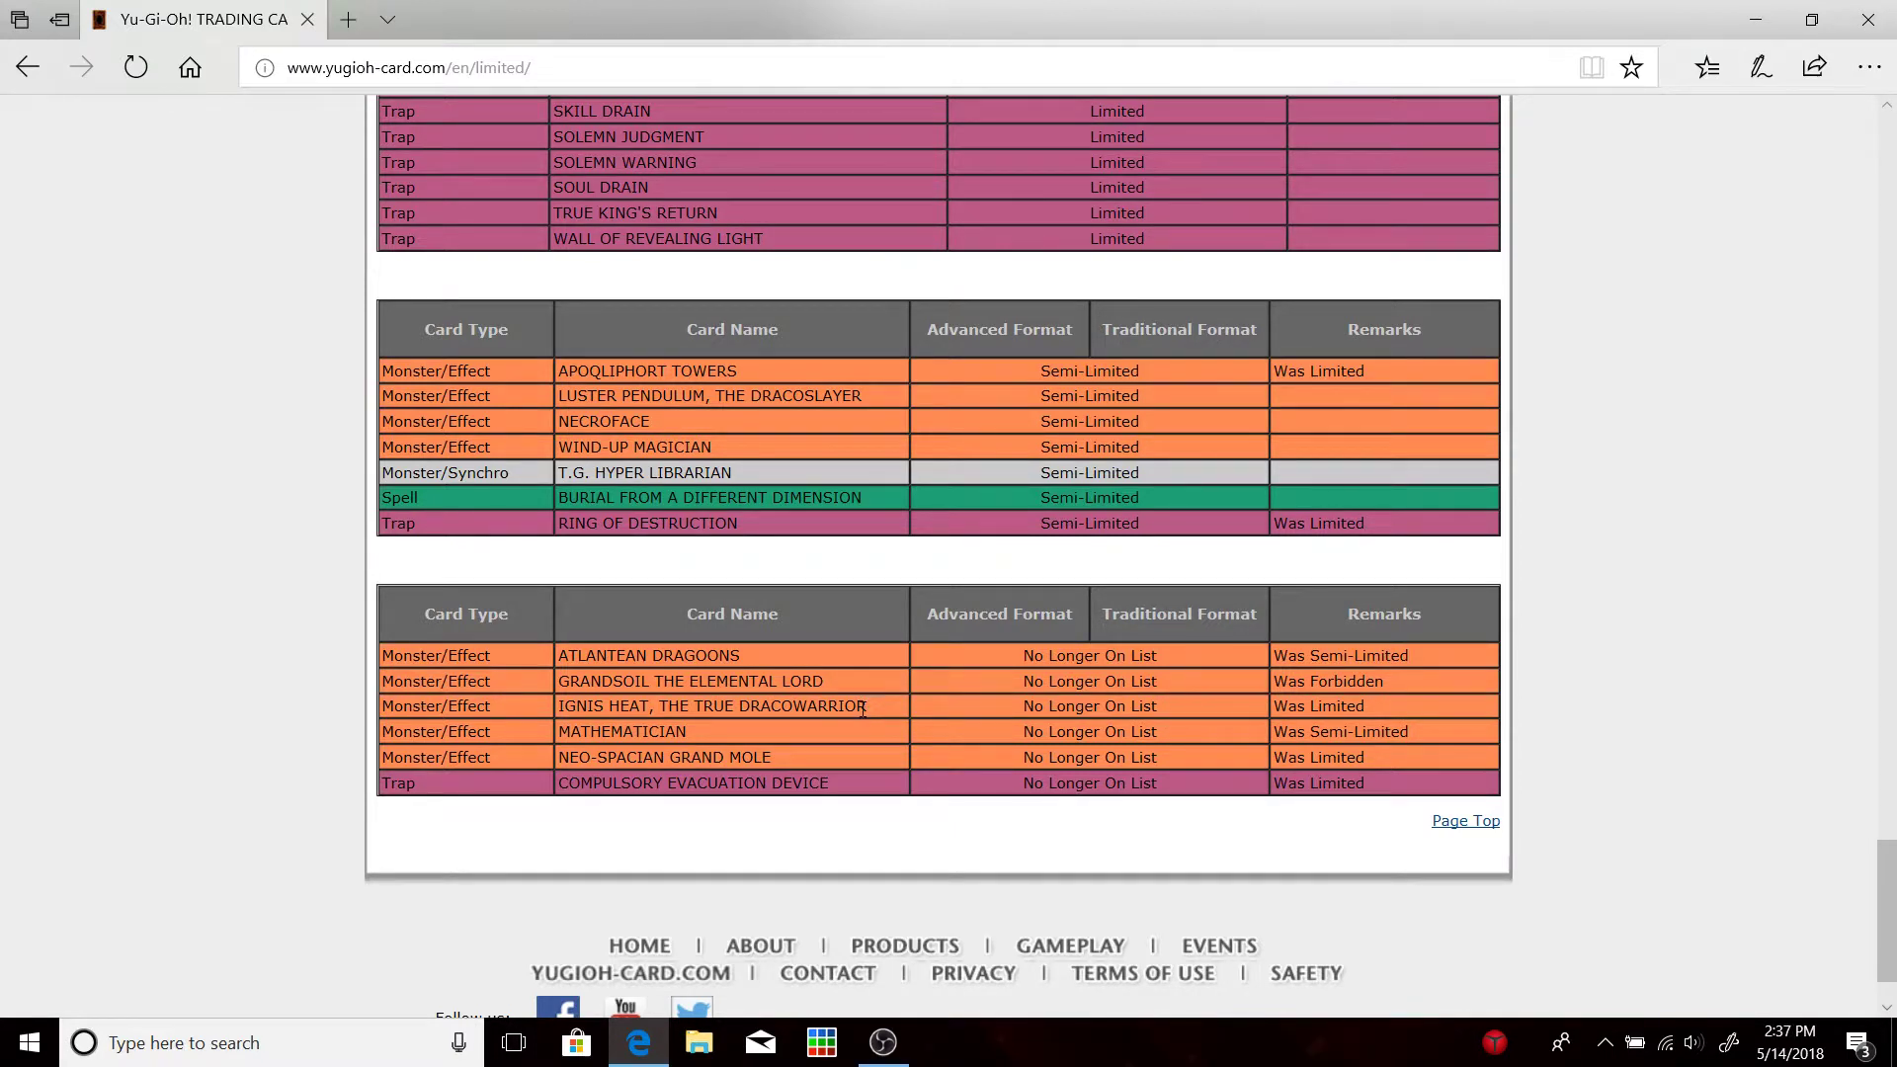
{"action": "scroll", "coordinate": [892, 754], "scroll_direction": "up", "scroll_amount": 3}
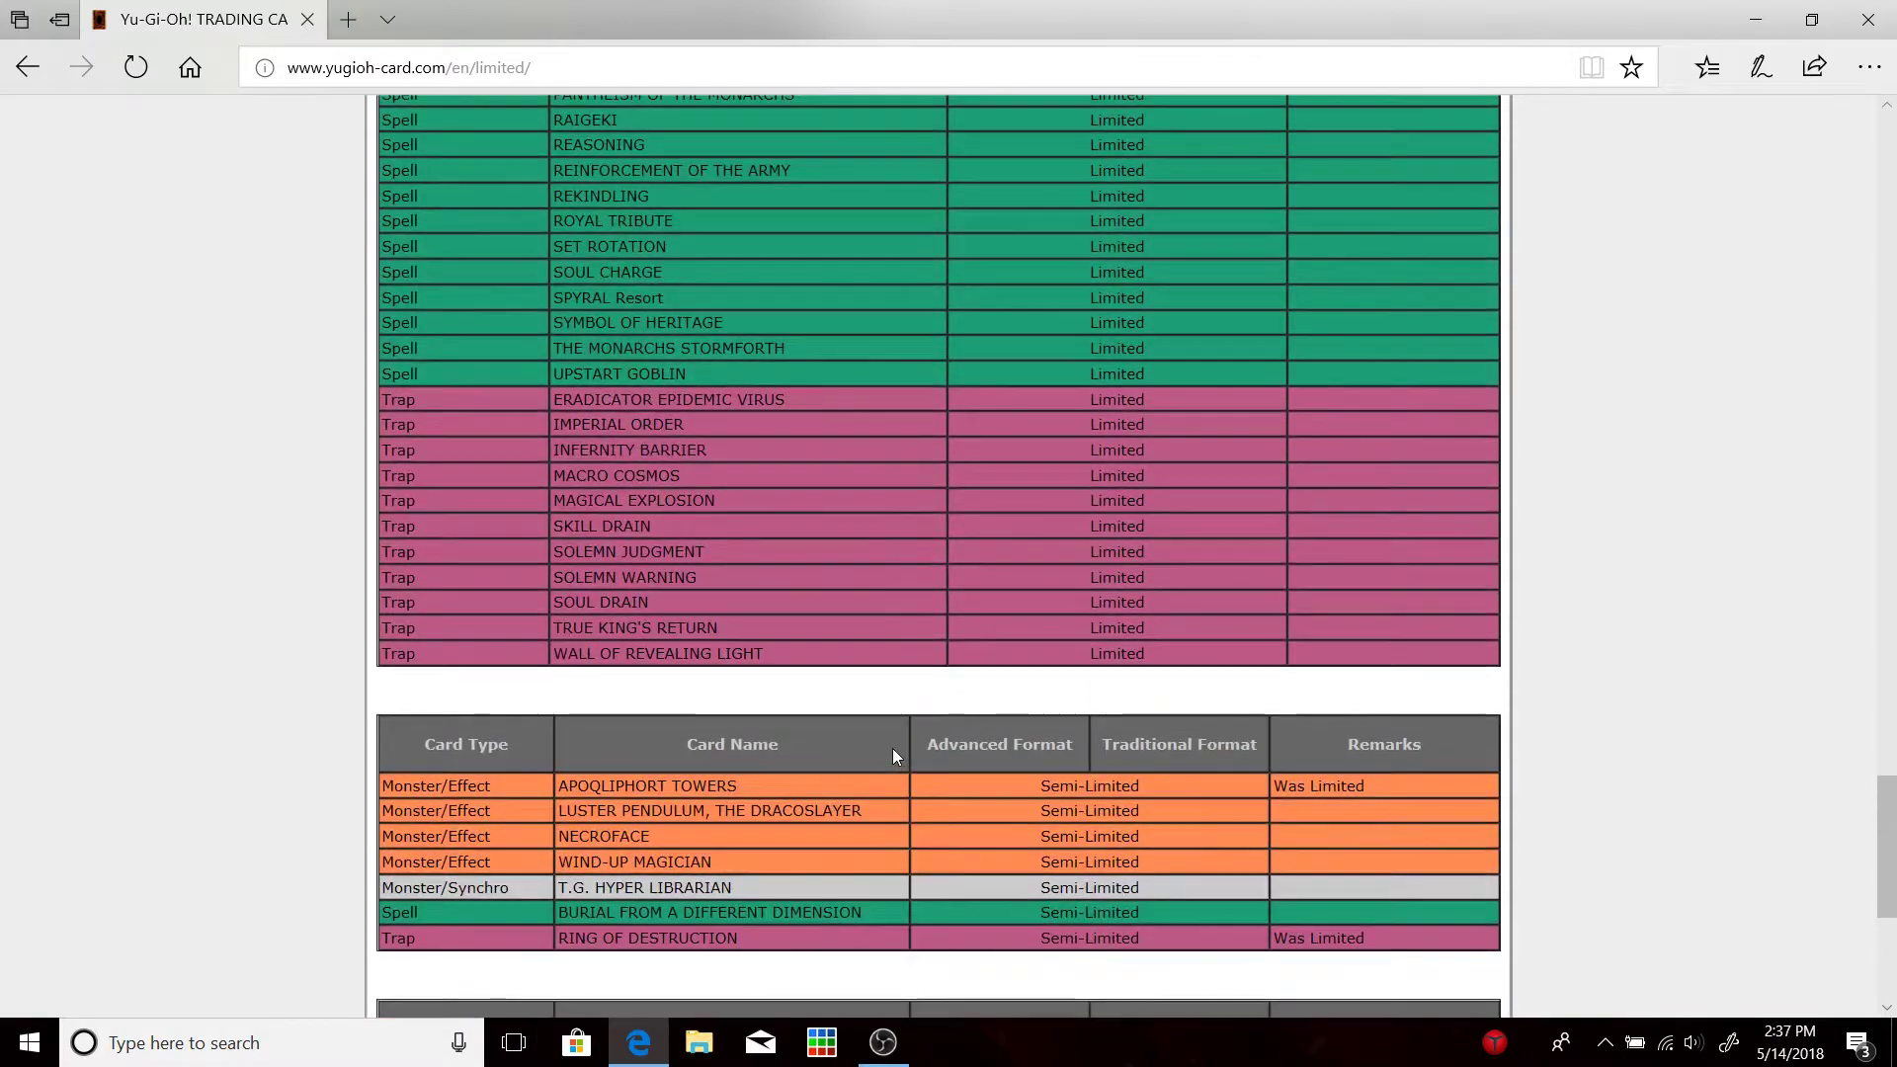
{"action": "scroll", "coordinate": [892, 748], "scroll_direction": "down", "scroll_amount": 1}
{"action": "scroll", "coordinate": [893, 748], "scroll_direction": "down", "scroll_amount": 2}
{"action": "scroll", "coordinate": [892, 749], "scroll_direction": "down", "scroll_amount": 1}
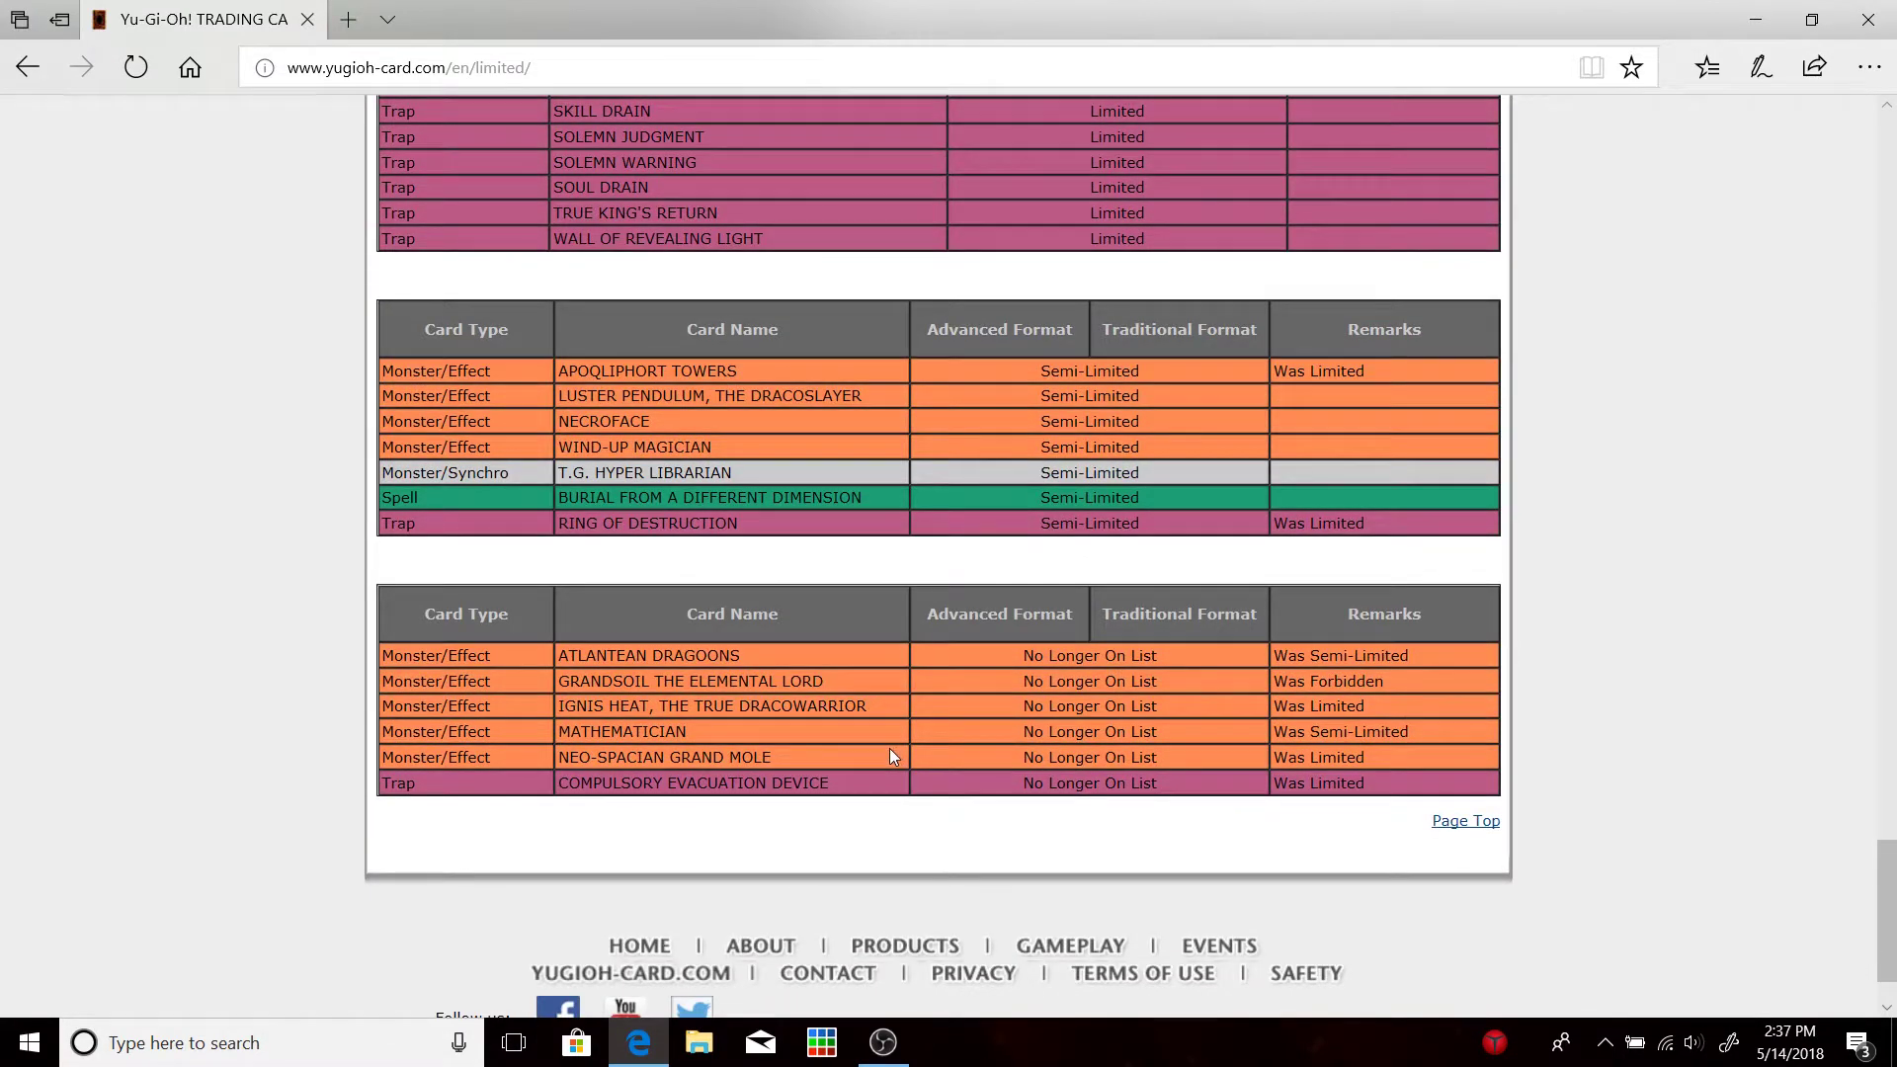
{"action": "scroll", "coordinate": [971, 686], "scroll_direction": "up", "scroll_amount": 2}
{"action": "scroll", "coordinate": [971, 686], "scroll_direction": "up", "scroll_amount": 10}
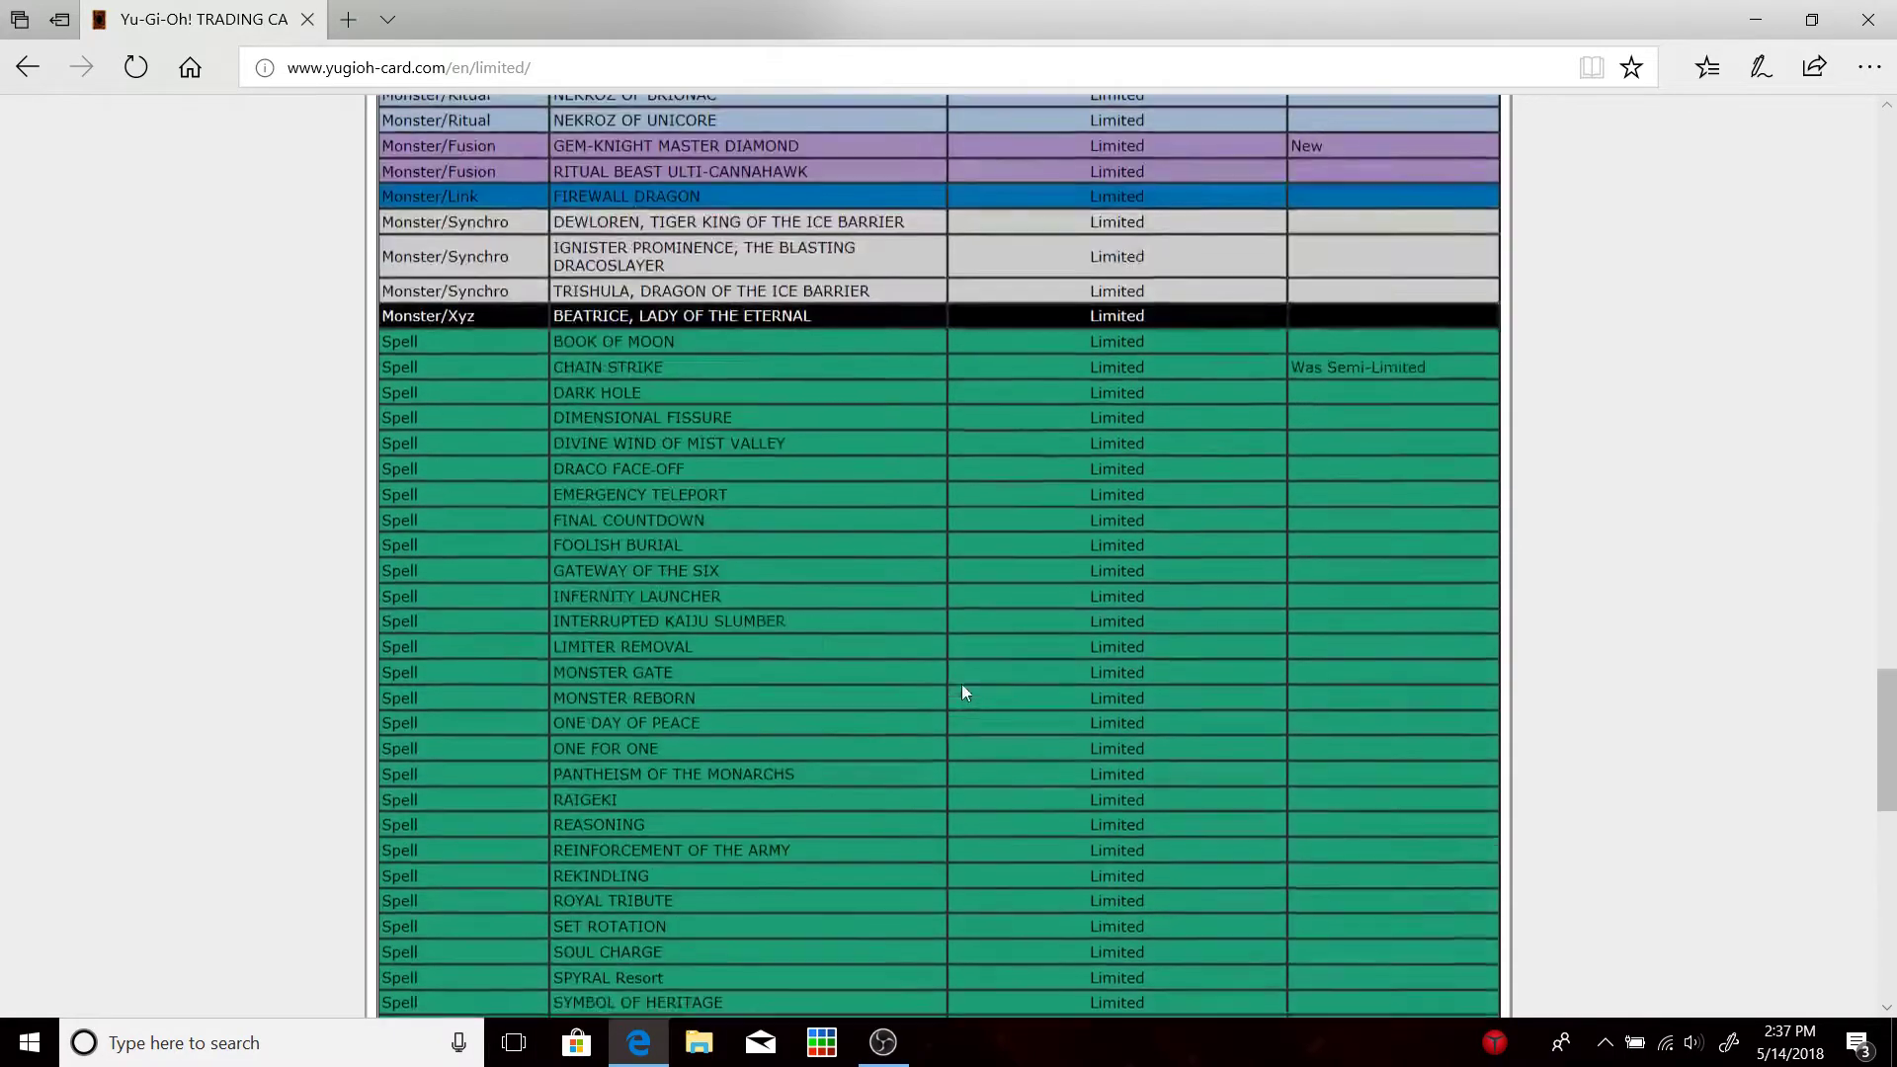
{"action": "scroll", "coordinate": [963, 683], "scroll_direction": "up", "scroll_amount": 6}
{"action": "scroll", "coordinate": [950, 684], "scroll_direction": "up", "scroll_amount": 5}
{"action": "scroll", "coordinate": [950, 682], "scroll_direction": "up", "scroll_amount": 8}
{"action": "scroll", "coordinate": [959, 672], "scroll_direction": "up", "scroll_amount": 8}
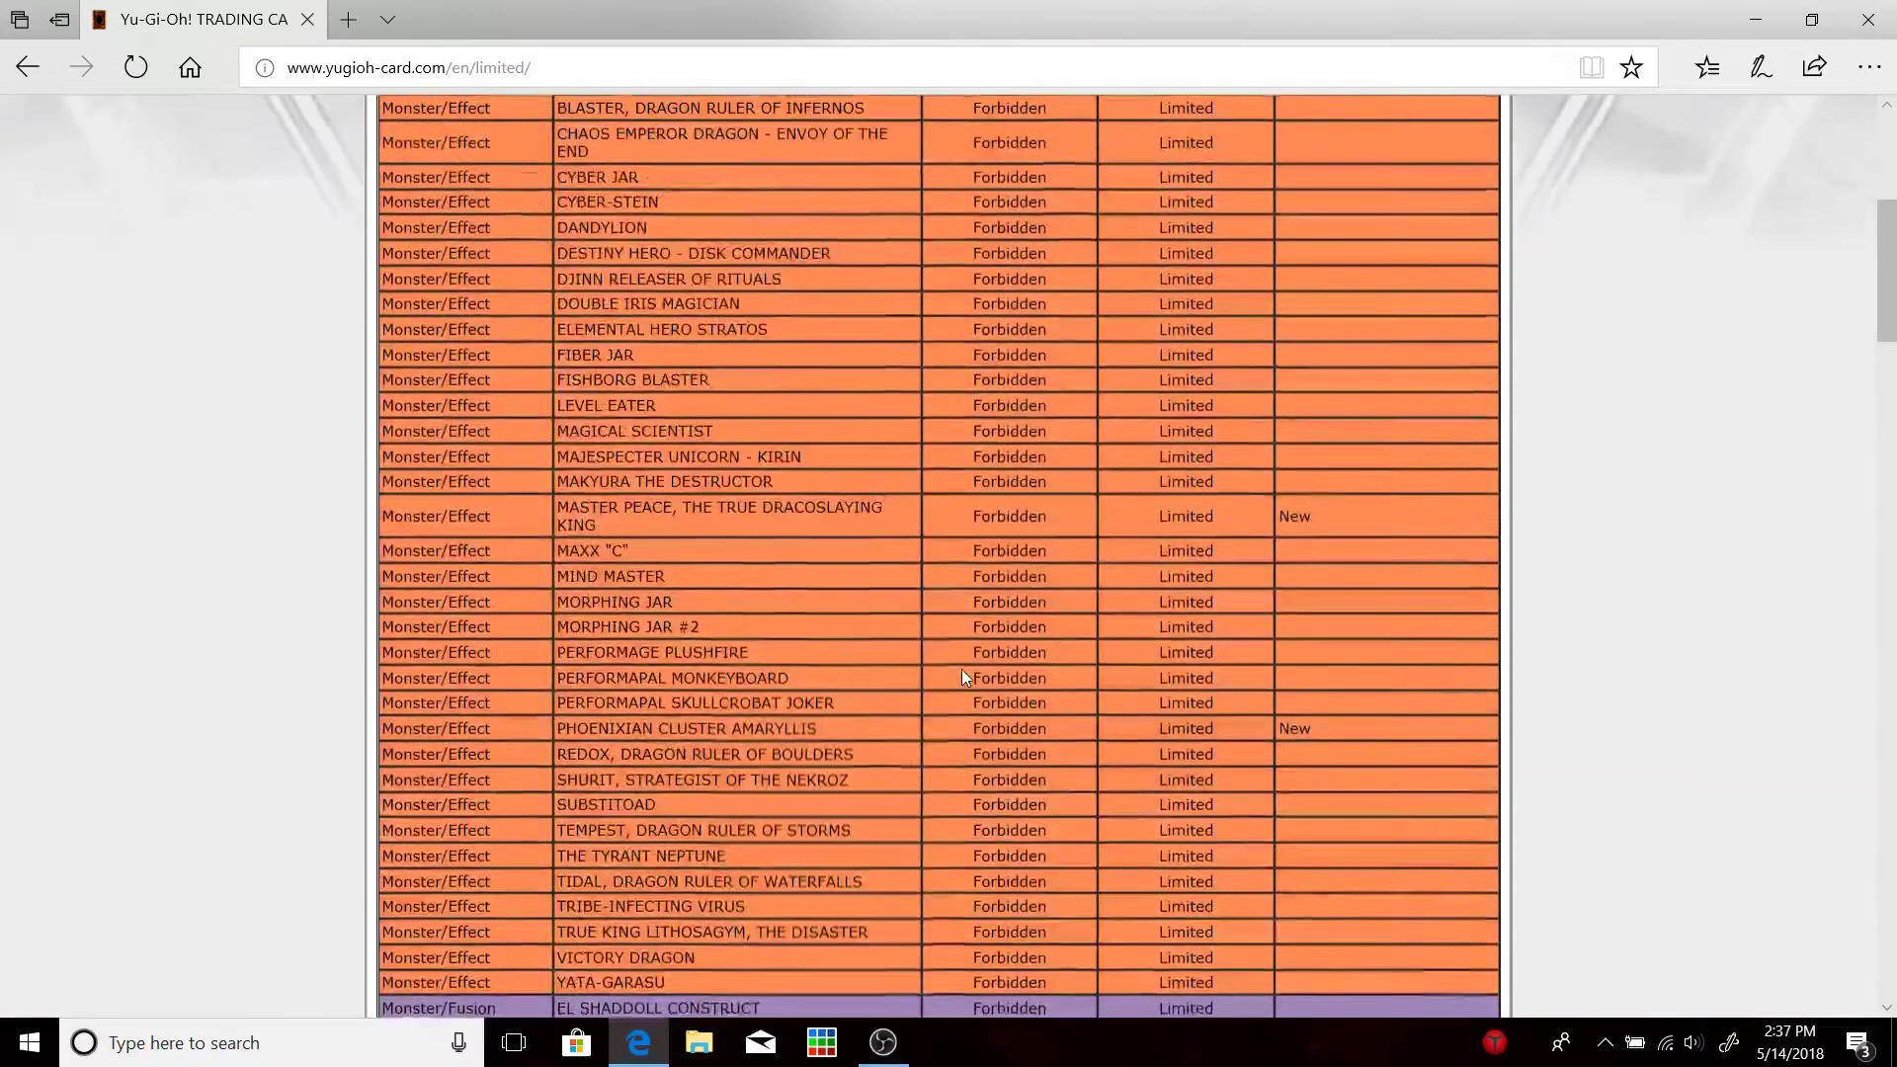
{"action": "scroll", "coordinate": [962, 668], "scroll_direction": "up", "scroll_amount": 8}
{"action": "scroll", "coordinate": [963, 669], "scroll_direction": "up", "scroll_amount": 3}
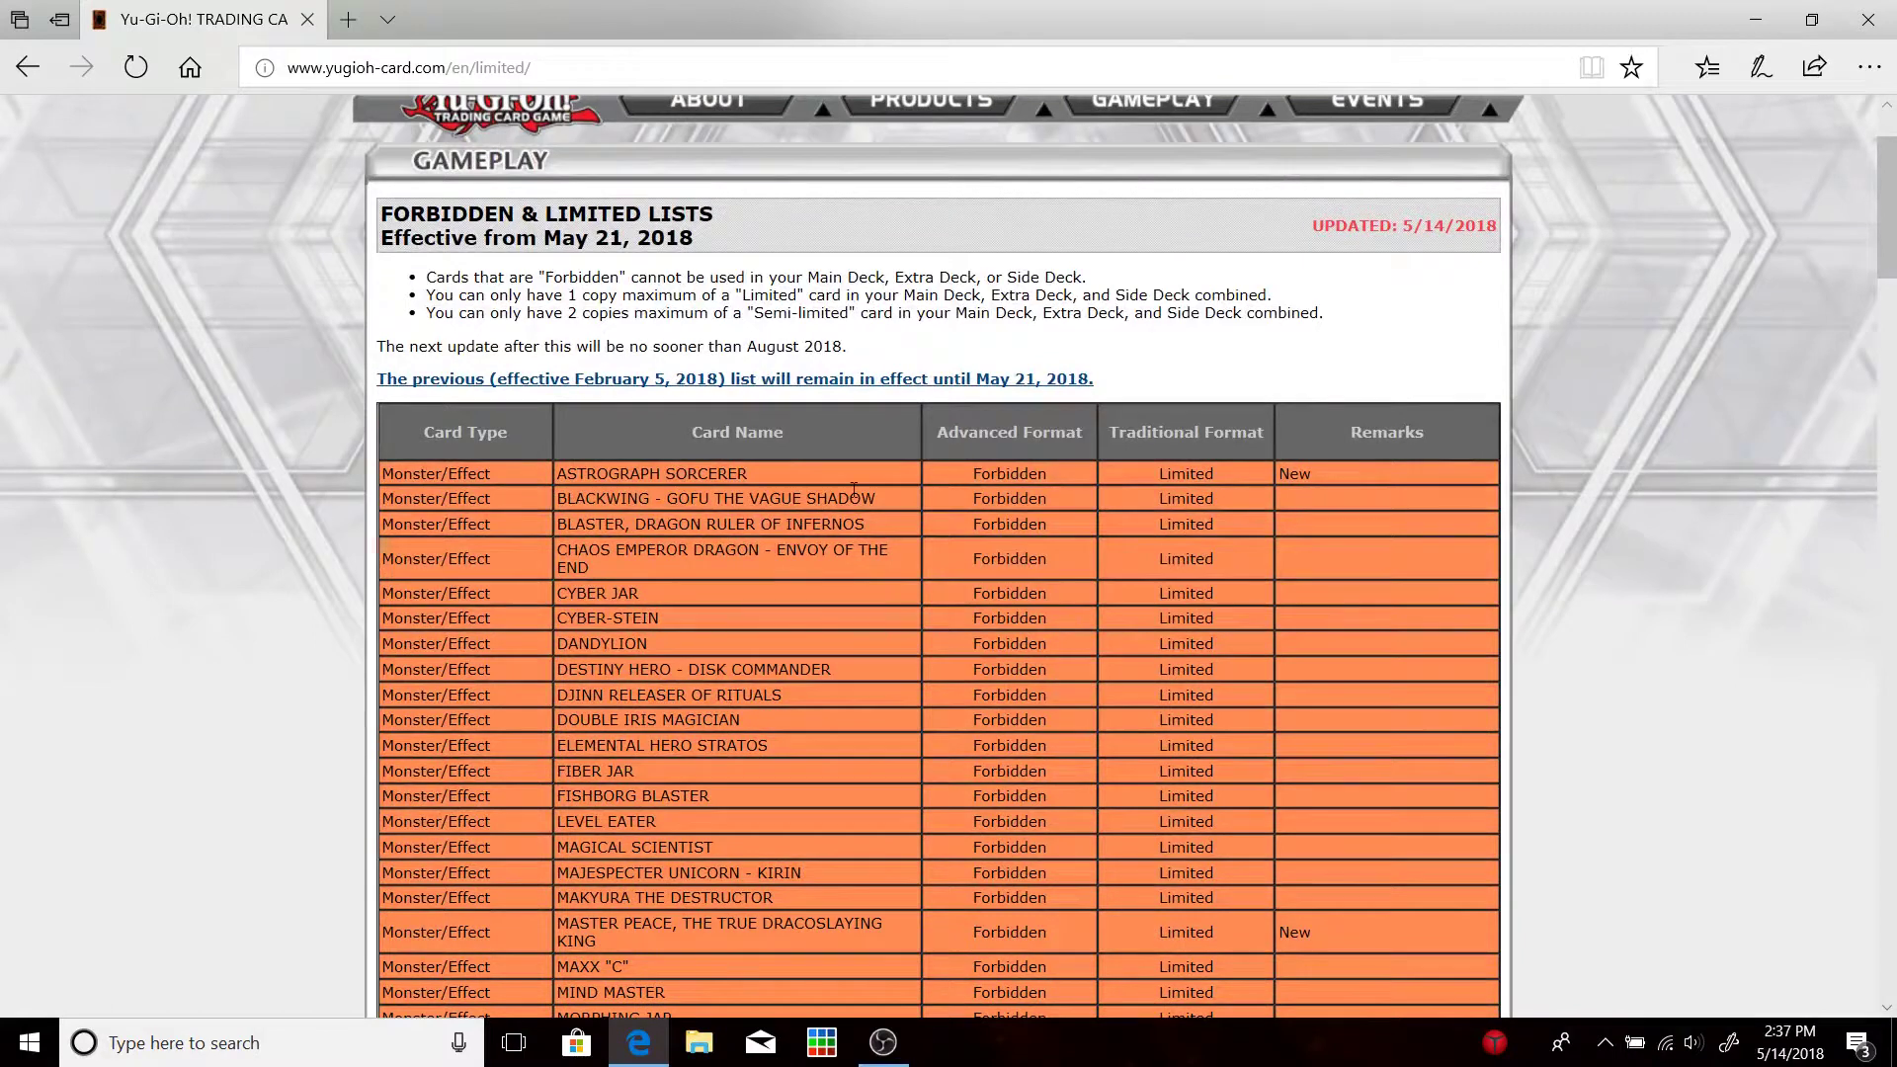
{"action": "scroll", "coordinate": [853, 490], "scroll_direction": "down", "scroll_amount": 2}
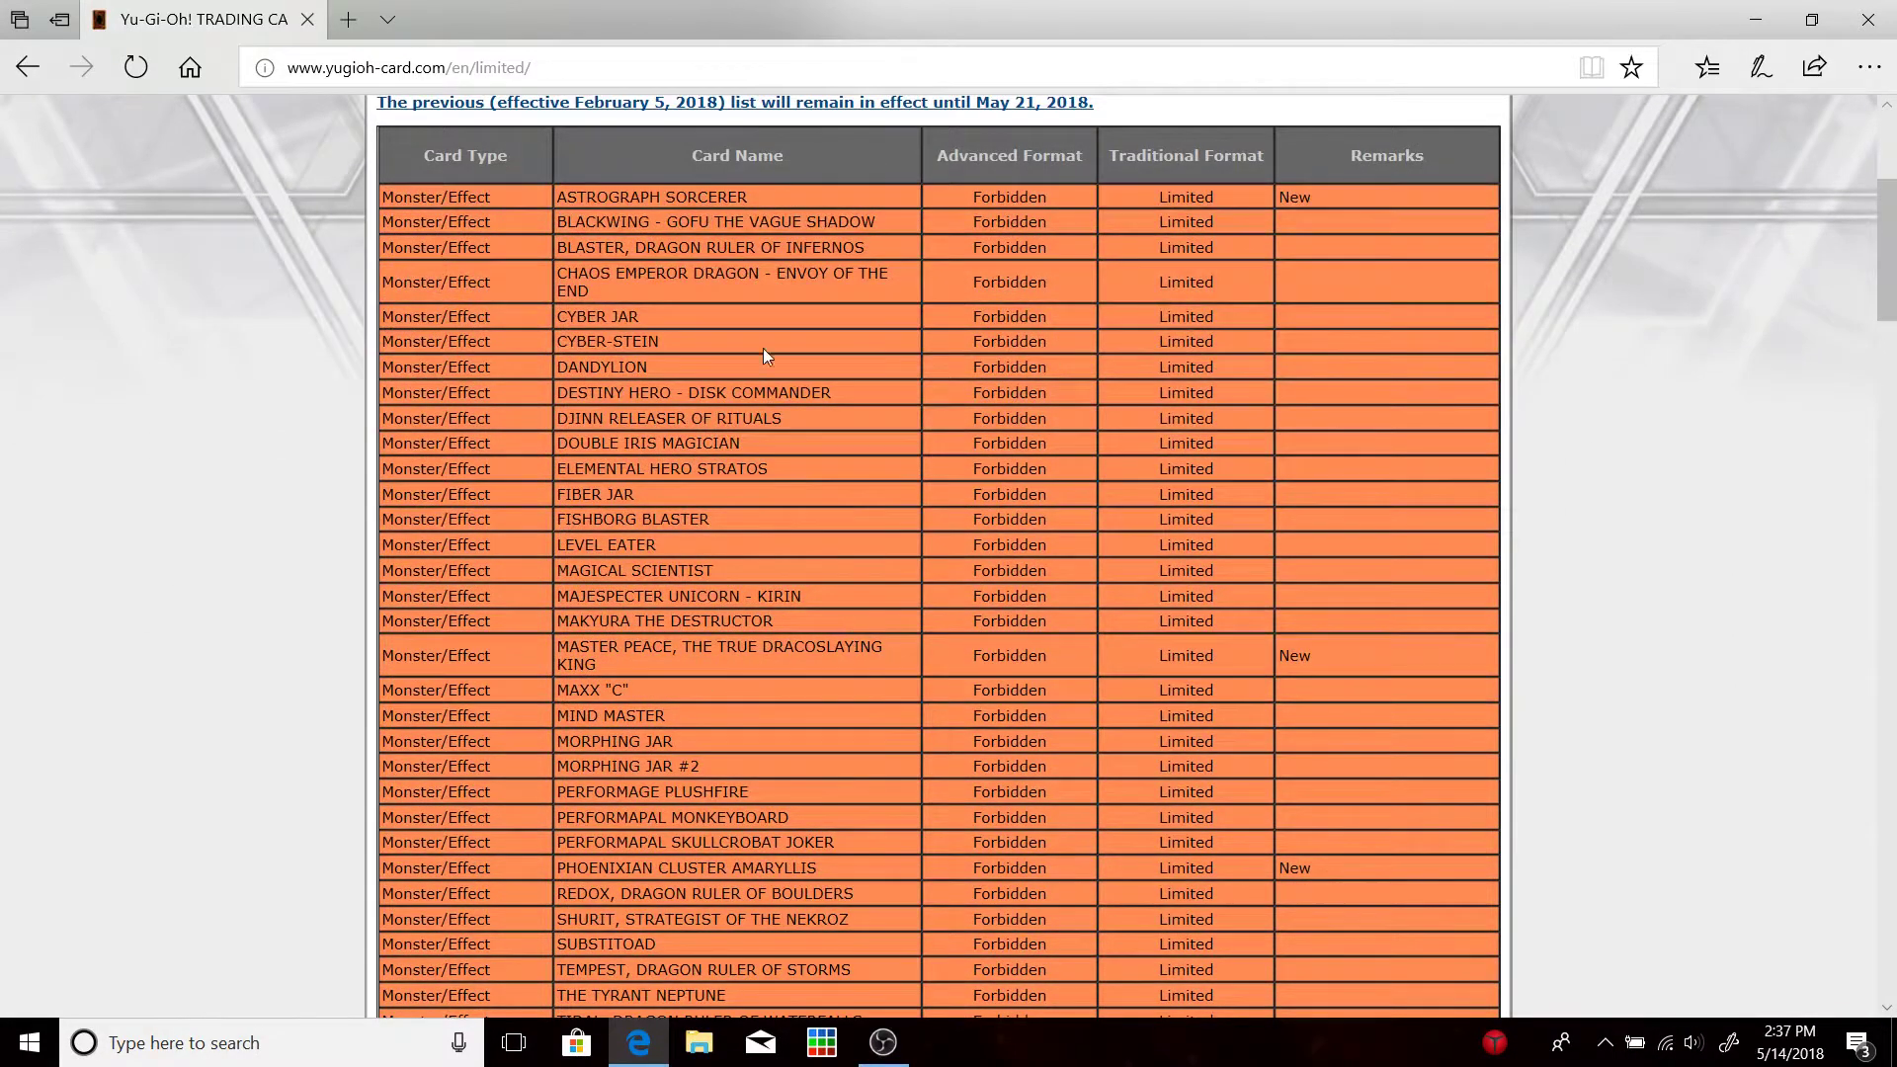
{"action": "scroll", "coordinate": [763, 349], "scroll_direction": "up", "scroll_amount": 1}
{"action": "scroll", "coordinate": [648, 472], "scroll_direction": "down", "scroll_amount": 1}
{"action": "scroll", "coordinate": [834, 589], "scroll_direction": "down", "scroll_amount": 2}
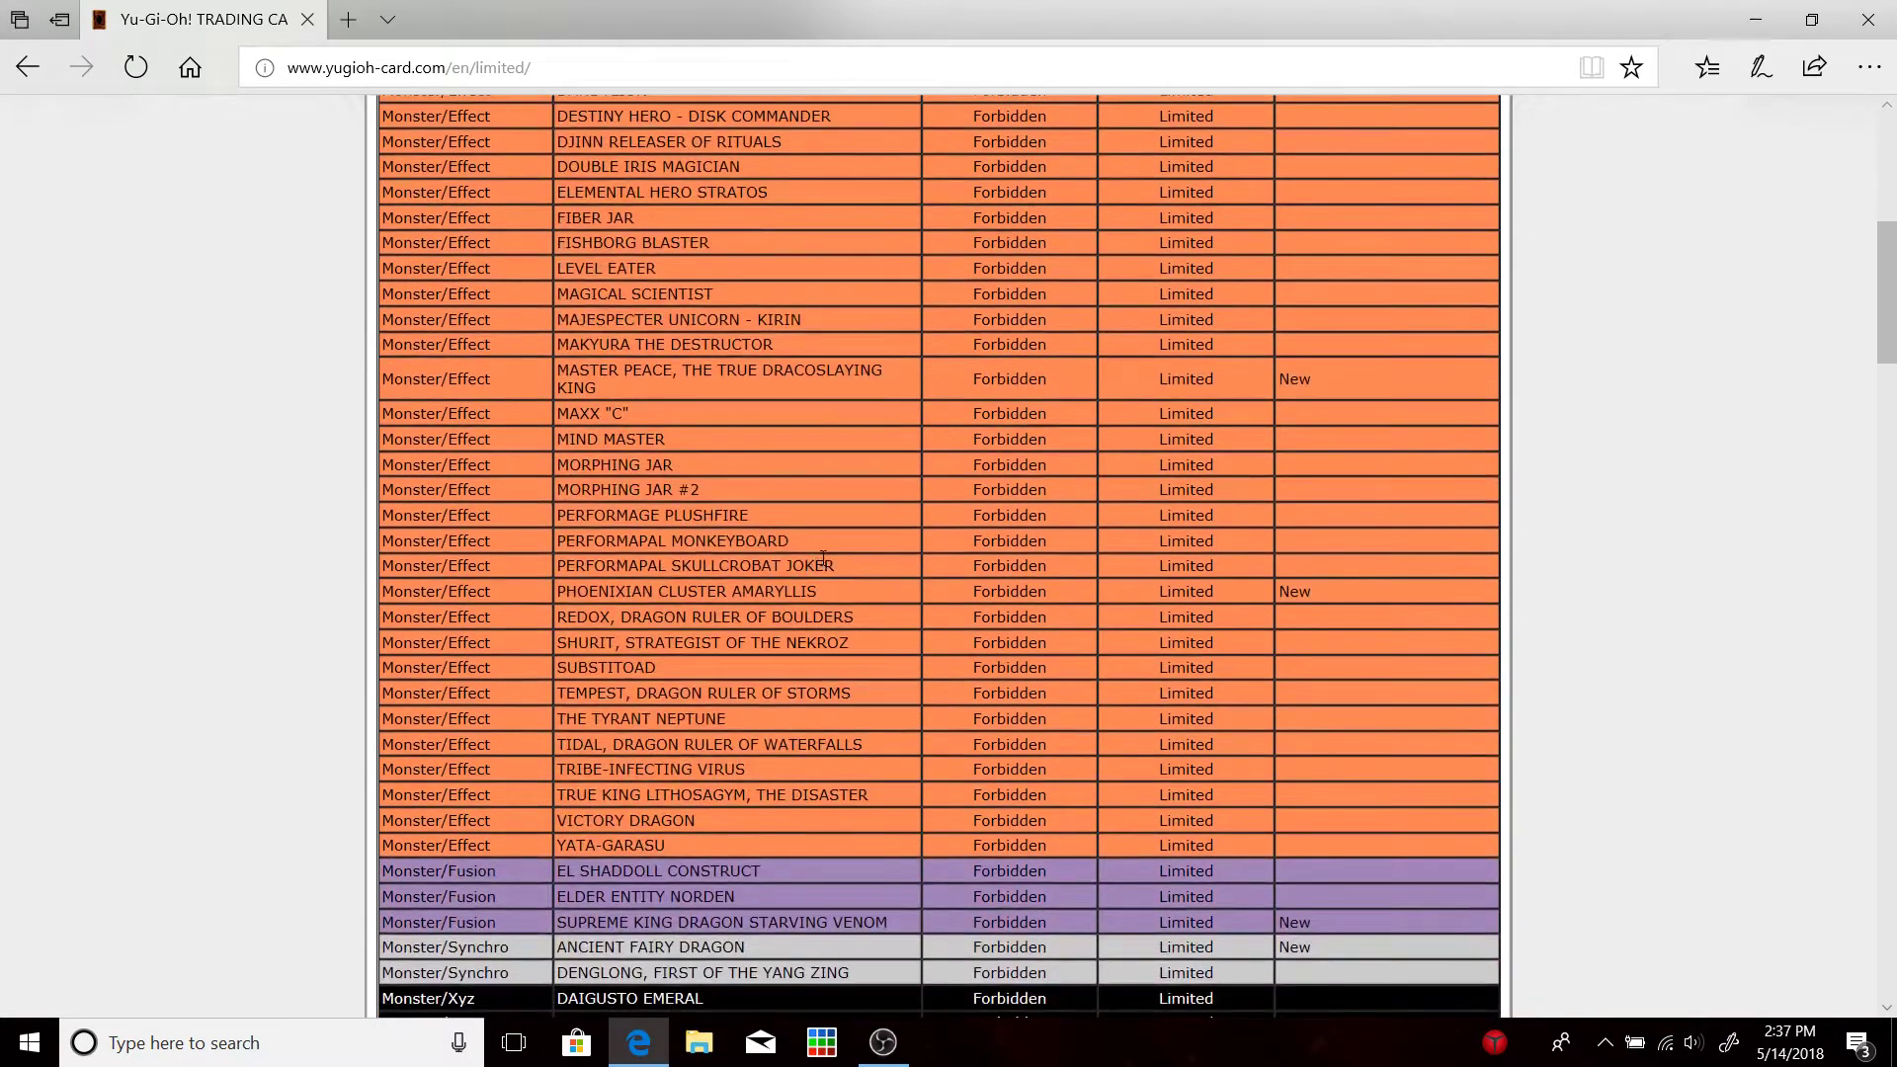
{"action": "scroll", "coordinate": [1100, 589], "scroll_direction": "down", "scroll_amount": 2}
{"action": "scroll", "coordinate": [1099, 589], "scroll_direction": "down", "scroll_amount": 1}
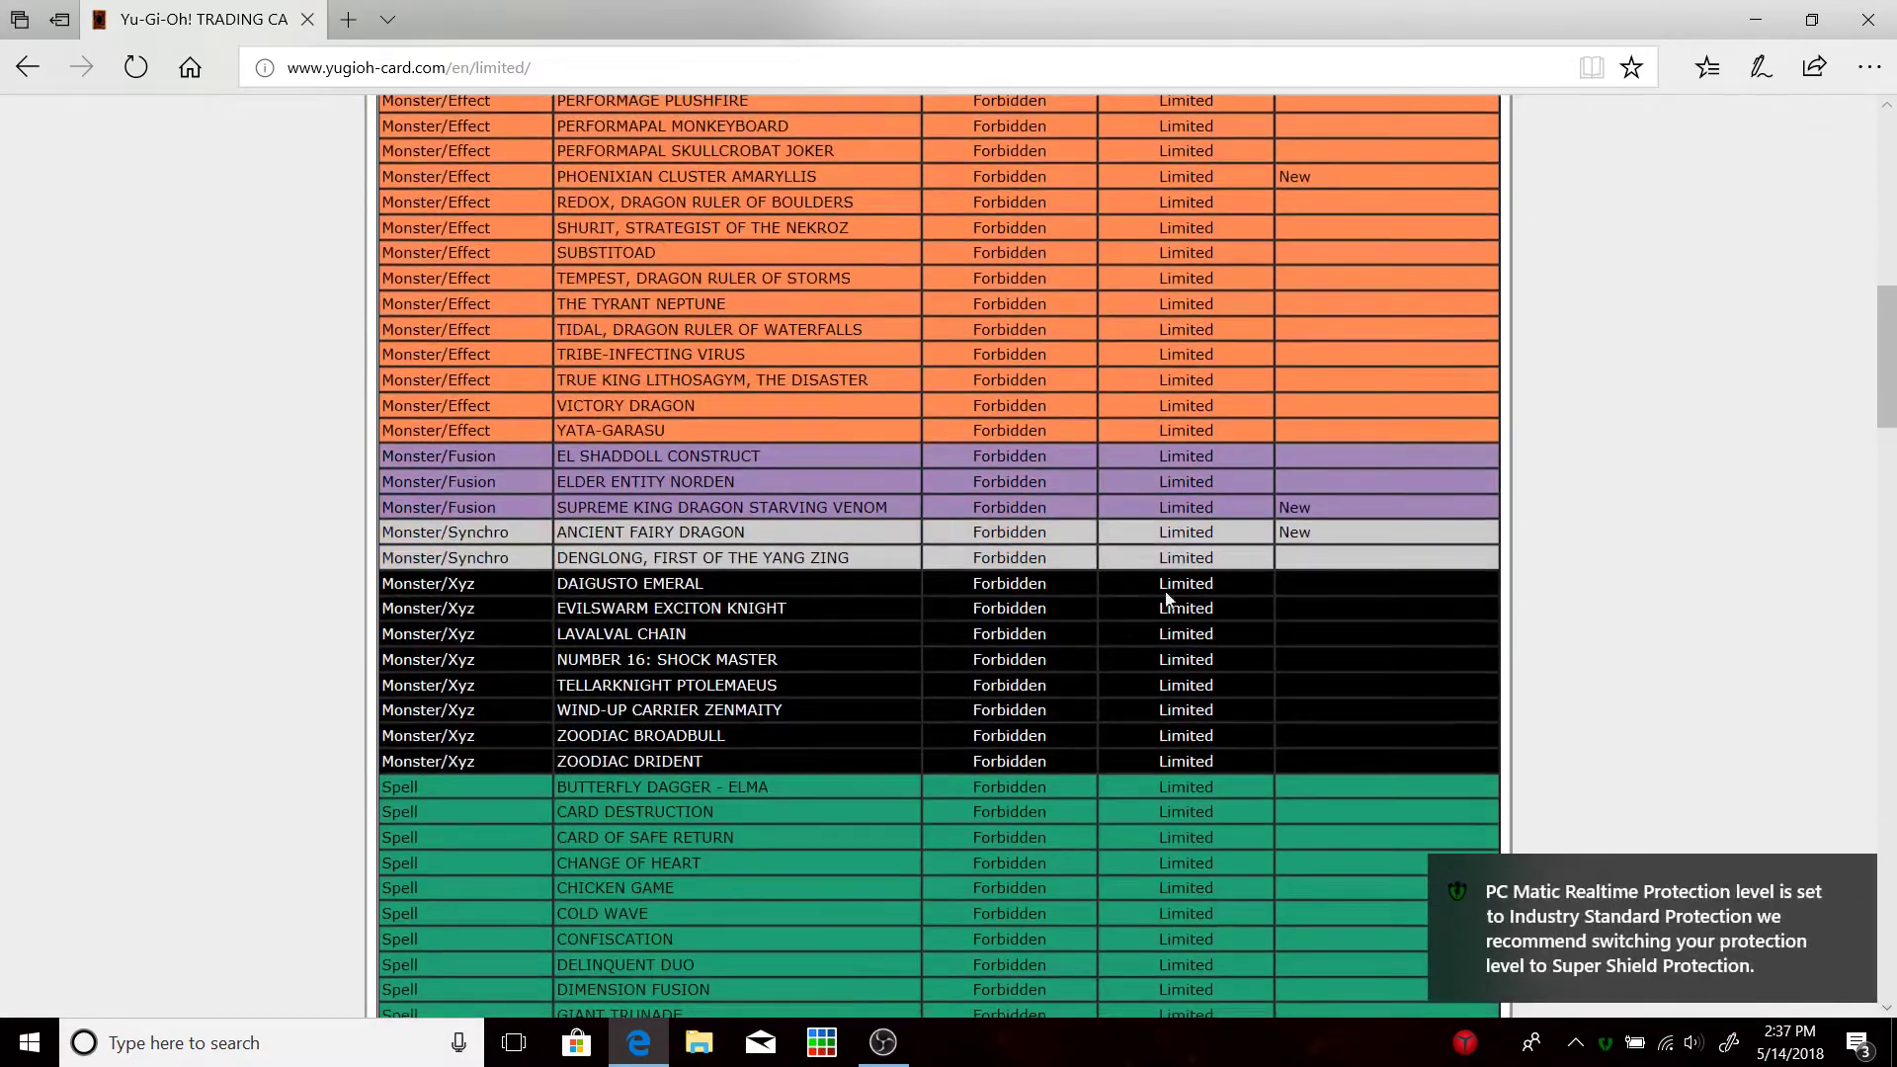
Close the PC Matic security notification in the corner.
{"action": "left_click", "coordinate": [1855, 878]}
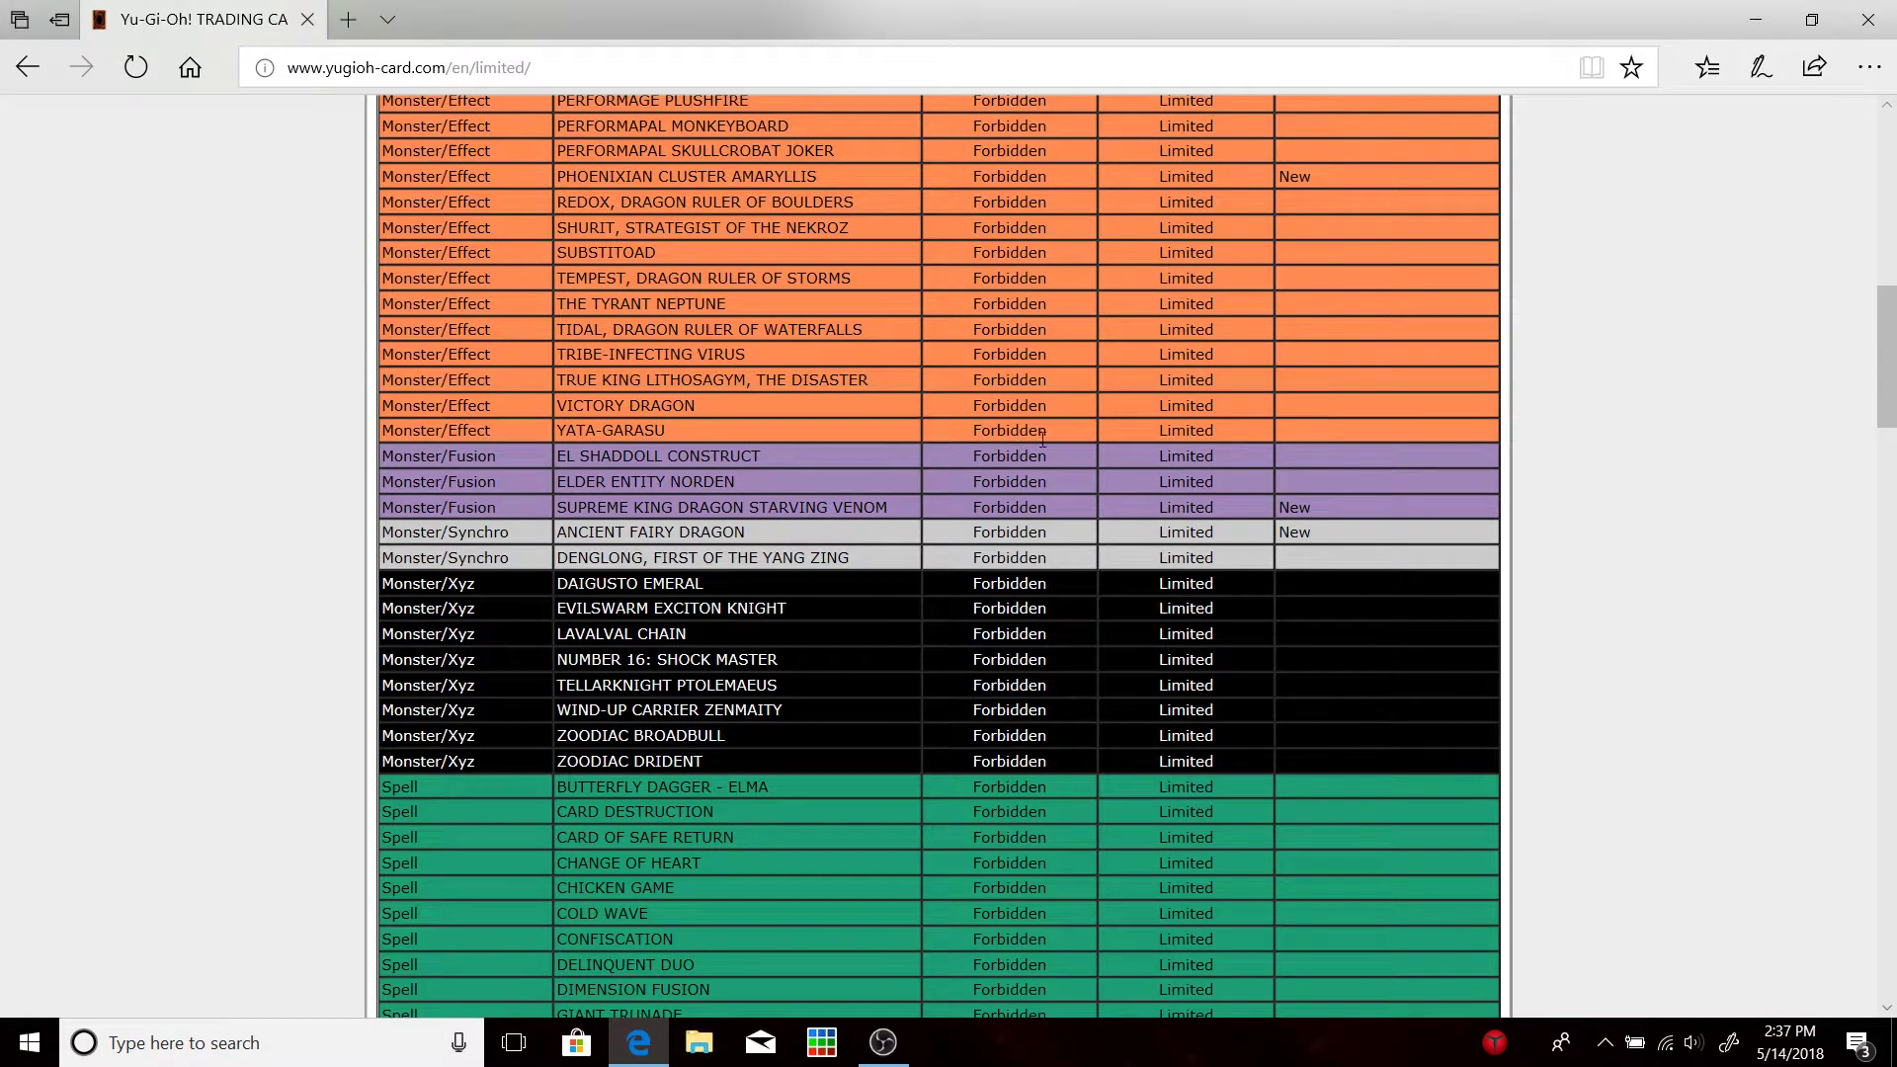
{"action": "scroll", "coordinate": [863, 502], "scroll_direction": "down", "scroll_amount": 5}
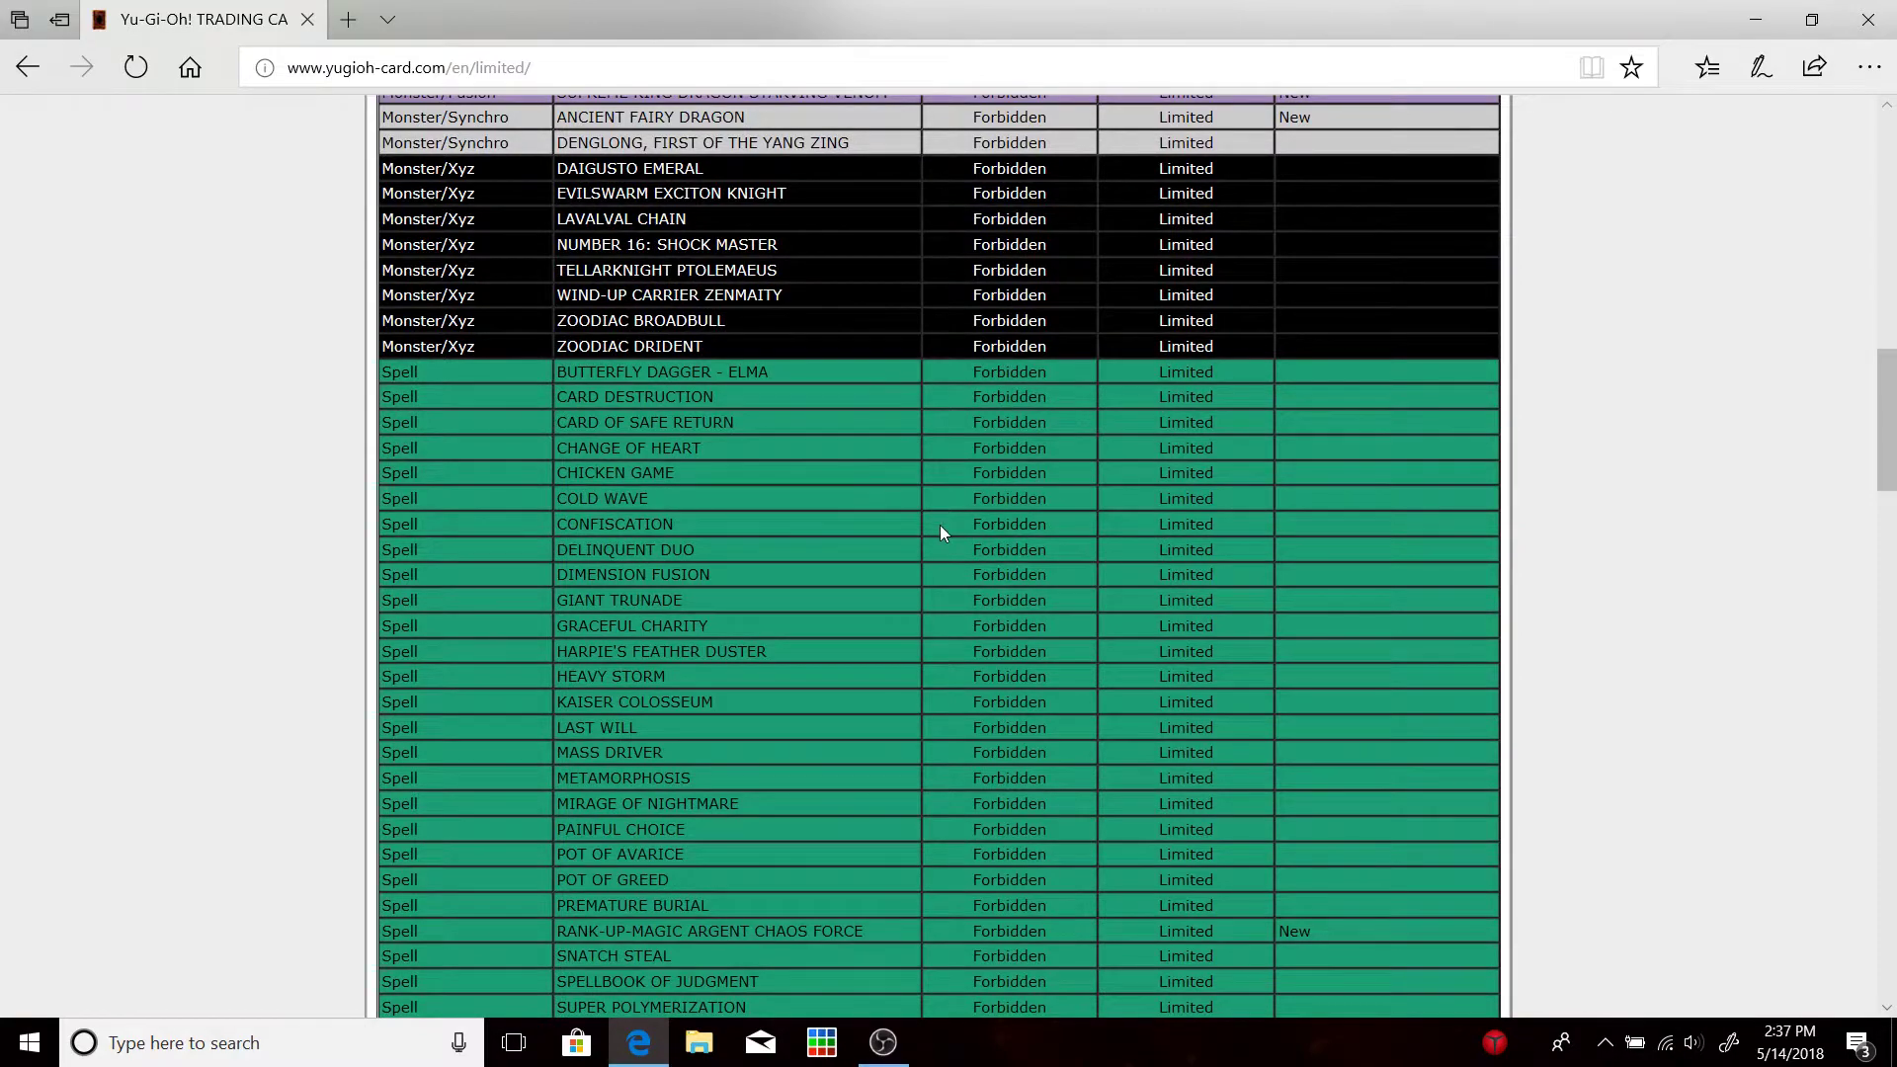
{"action": "scroll", "coordinate": [955, 528], "scroll_direction": "up", "scroll_amount": 5}
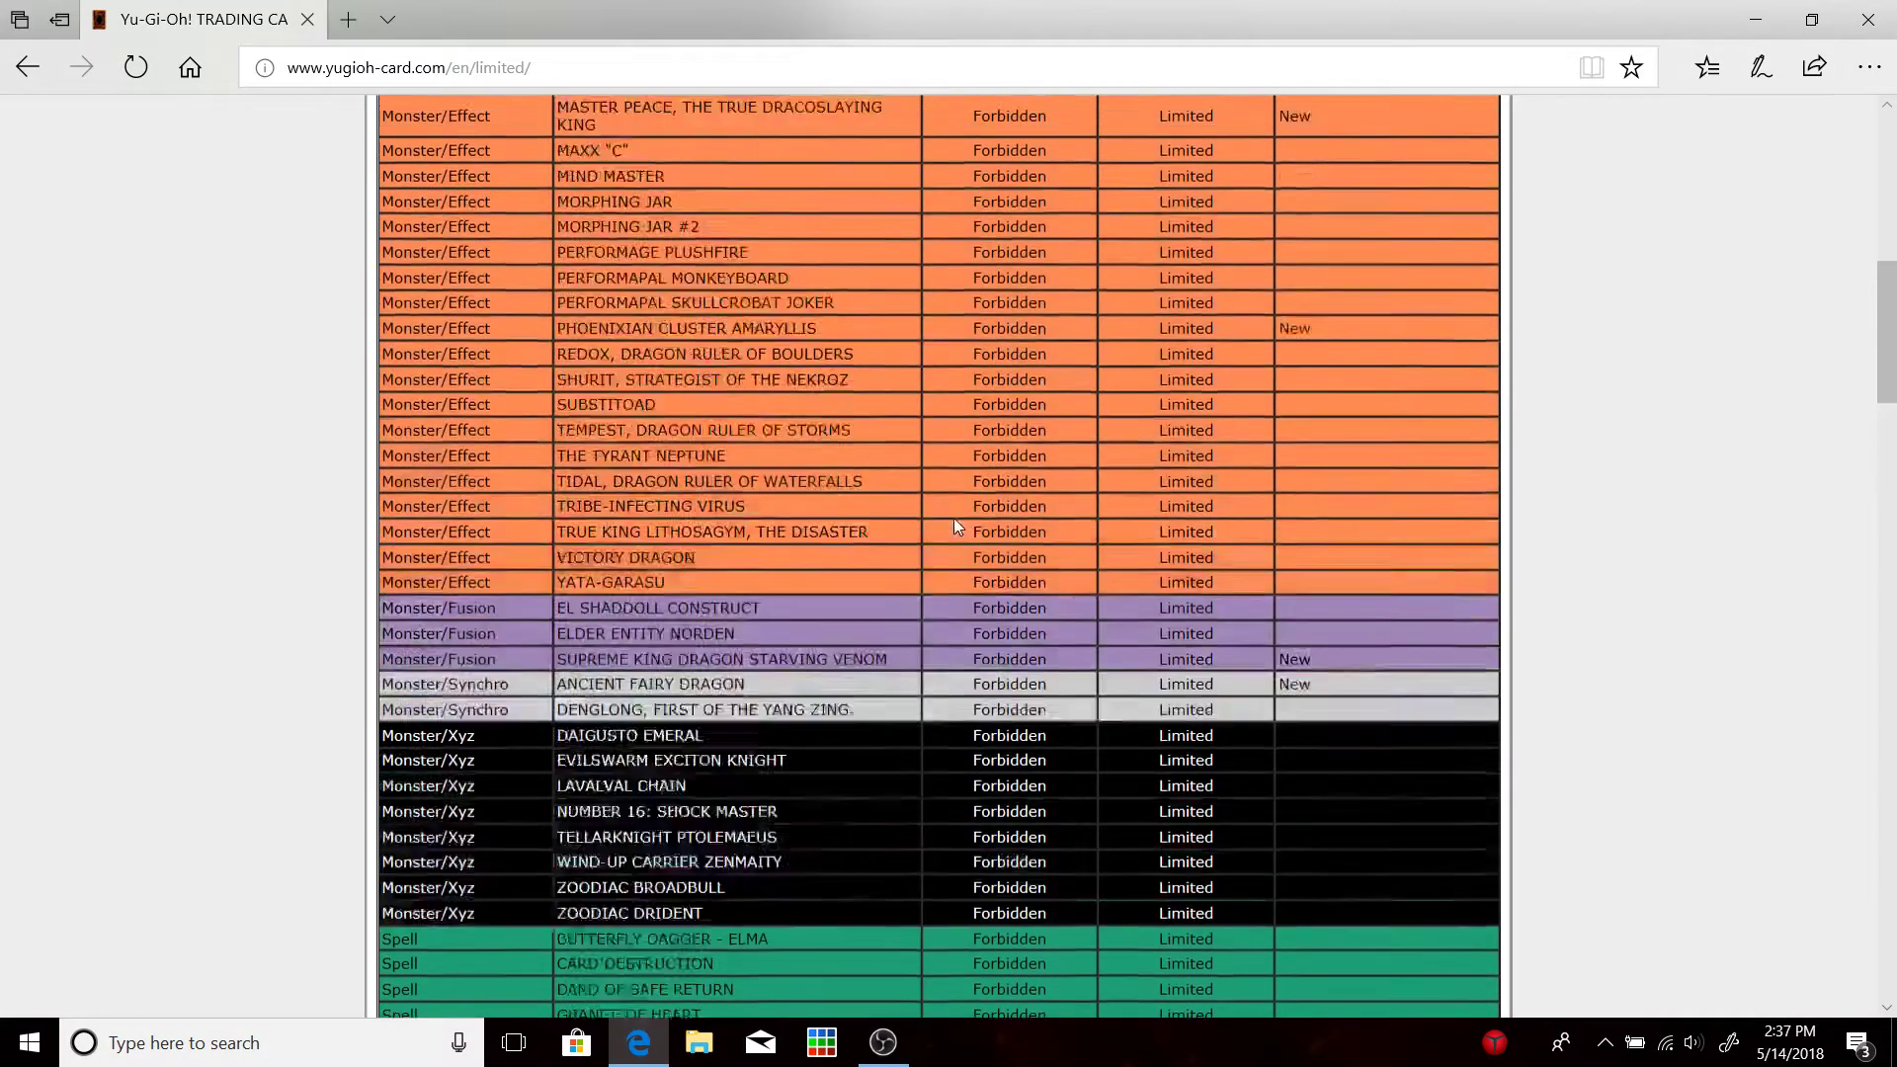
{"action": "scroll", "coordinate": [954, 518], "scroll_direction": "up", "scroll_amount": 5}
{"action": "scroll", "coordinate": [952, 540], "scroll_direction": "up", "scroll_amount": 8}
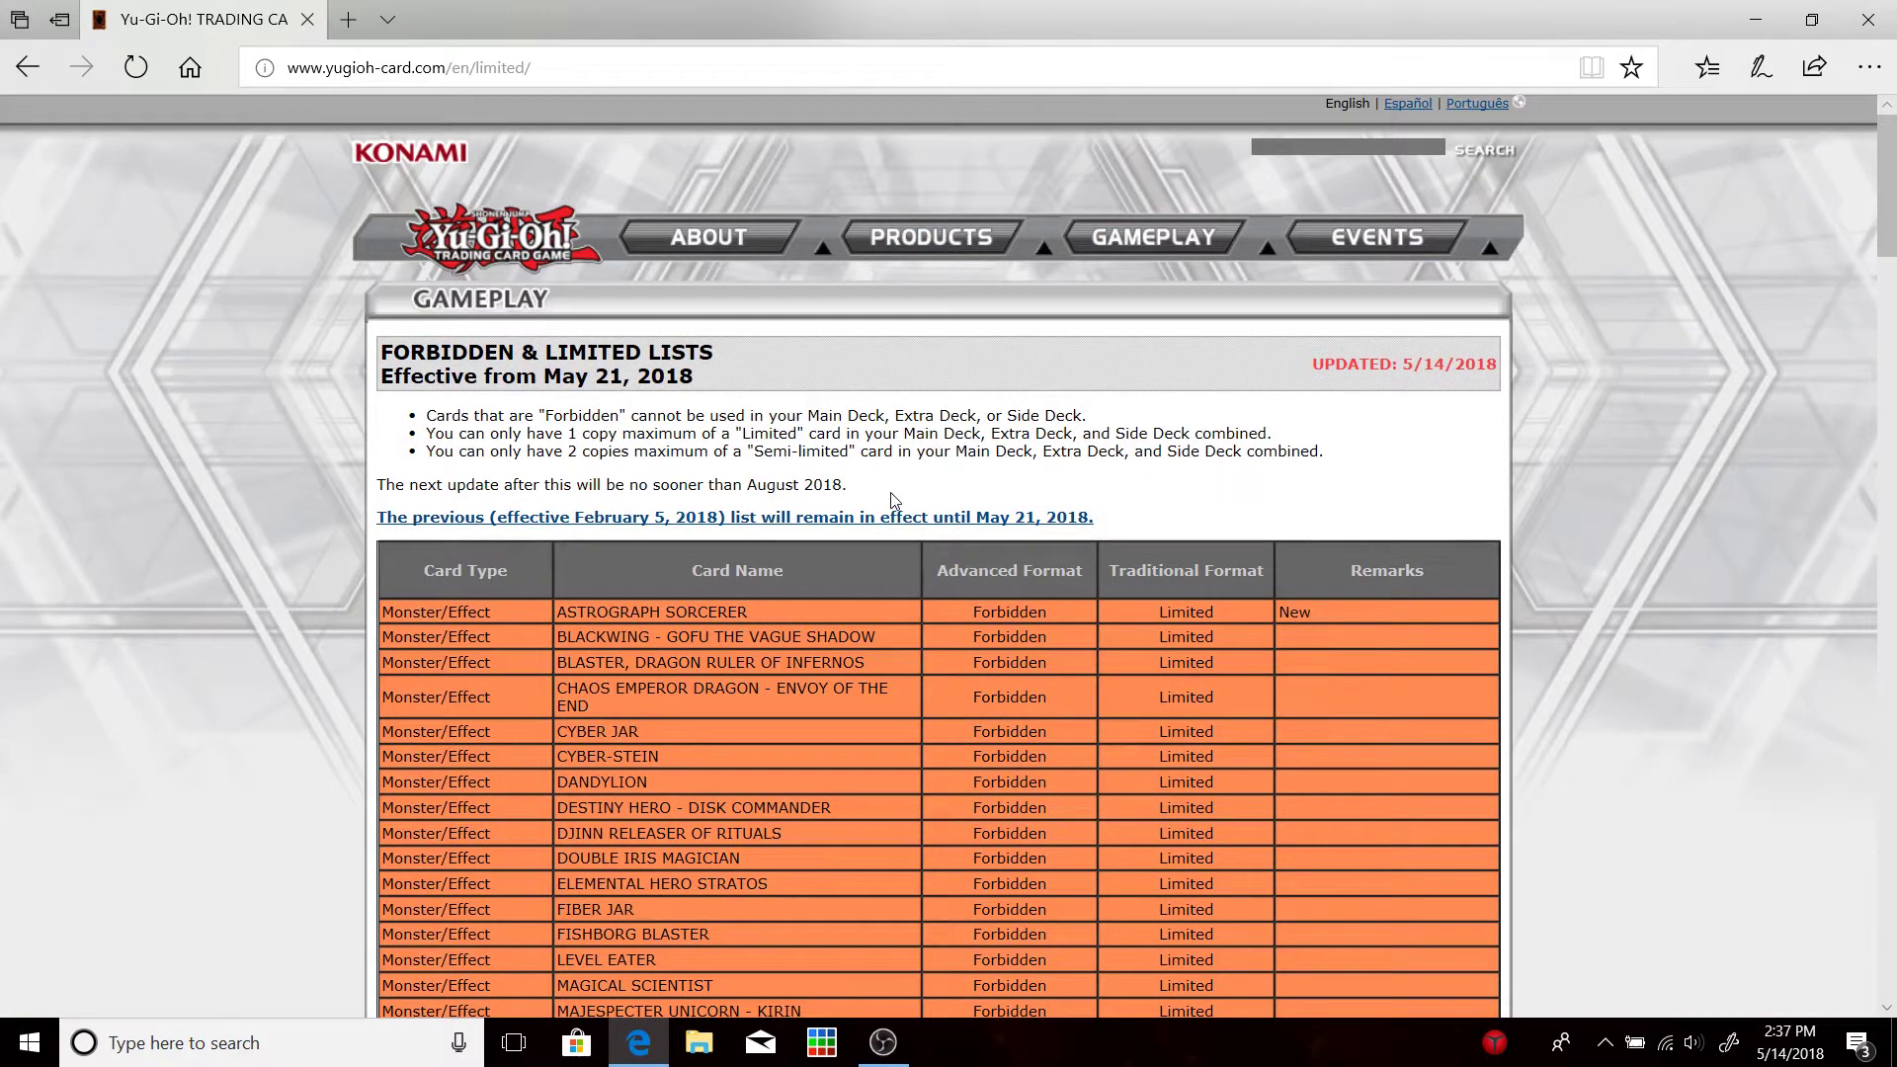
{"action": "scroll", "coordinate": [894, 501], "scroll_direction": "down", "scroll_amount": 10}
{"action": "scroll", "coordinate": [891, 488], "scroll_direction": "down", "scroll_amount": 3}
{"action": "scroll", "coordinate": [890, 488], "scroll_direction": "up", "scroll_amount": 3}
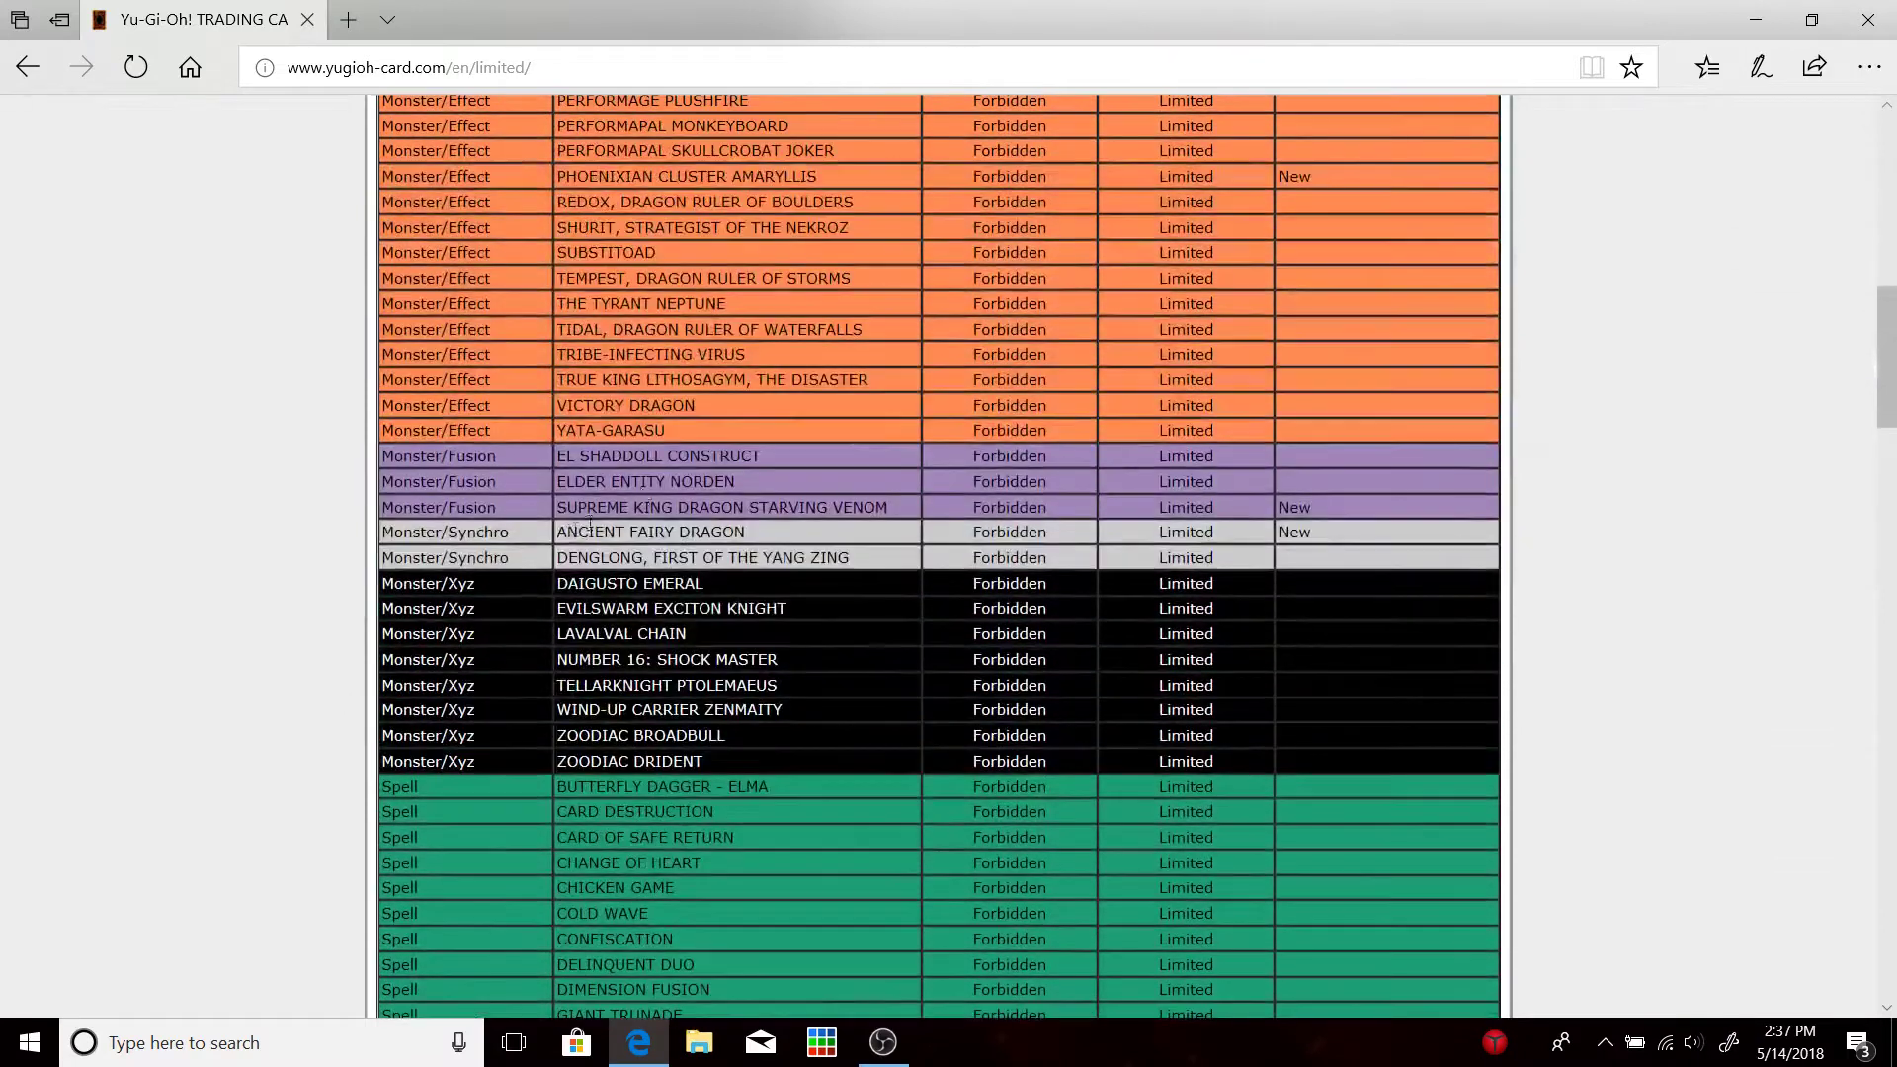
Highlight the ANCIENT FAIRY DRAGON card name, then clear the highlight.
{"action": "left_click_drag", "start_coordinate": [557, 532], "coordinate": [799, 532]}
{"action": "left_click", "coordinate": [854, 528]}
{"action": "scroll", "coordinate": [1198, 699], "scroll_direction": "up", "scroll_amount": 5}
{"action": "scroll", "coordinate": [1199, 698], "scroll_direction": "up", "scroll_amount": 8}
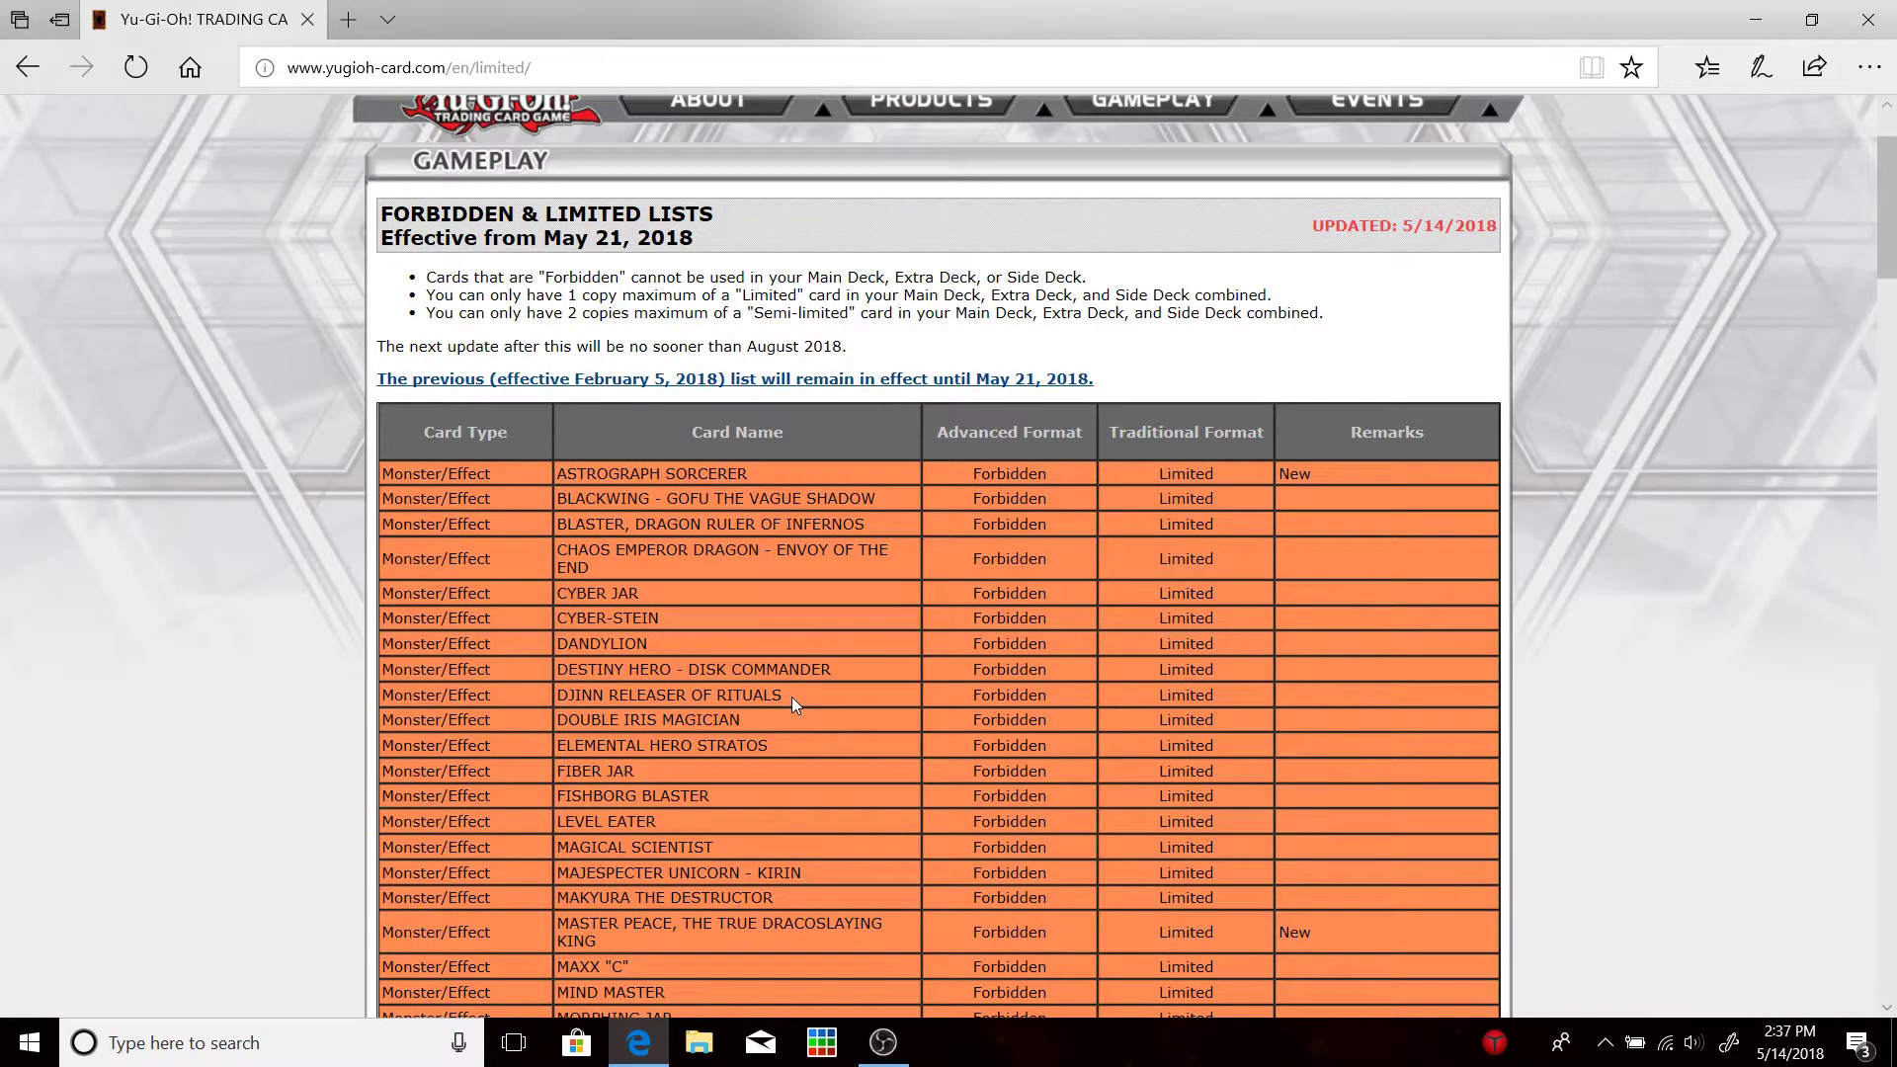
{"action": "scroll", "coordinate": [791, 697], "scroll_direction": "down", "scroll_amount": 1}
{"action": "scroll", "coordinate": [796, 699], "scroll_direction": "down", "scroll_amount": 1}
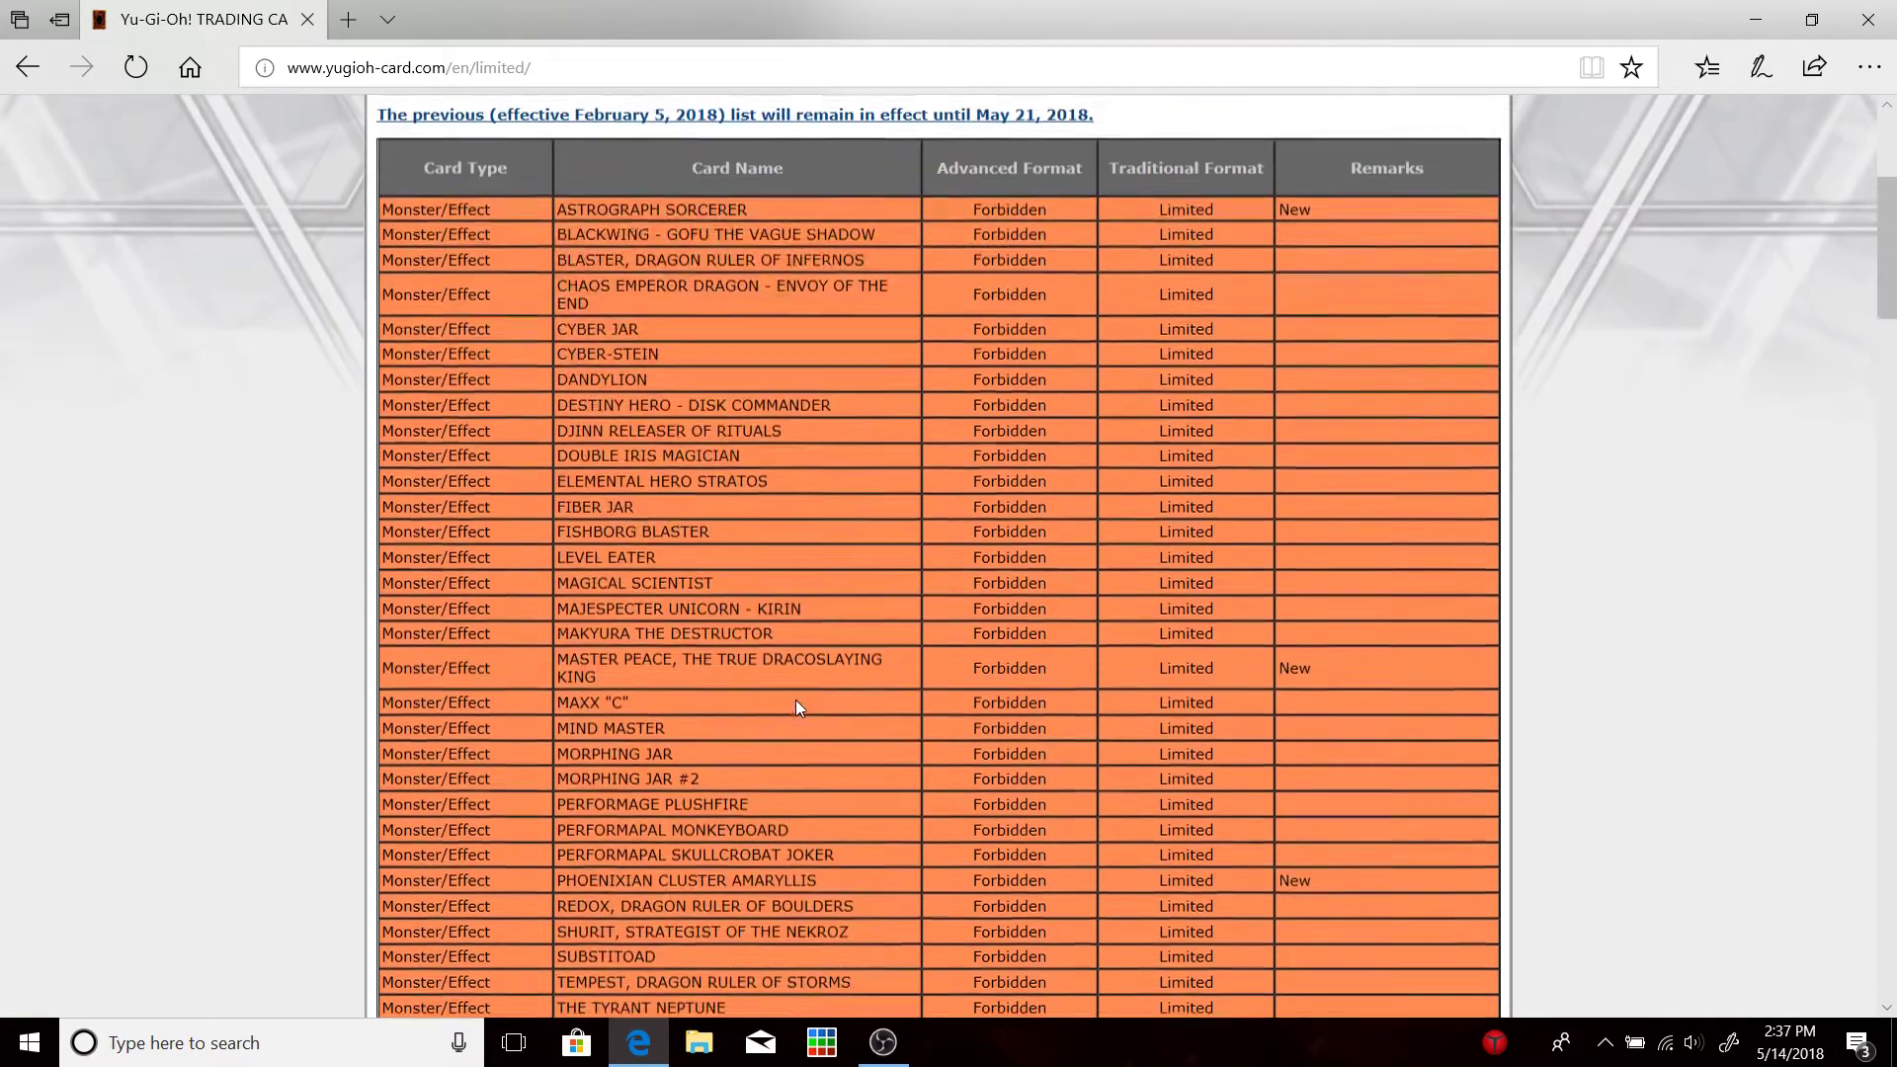